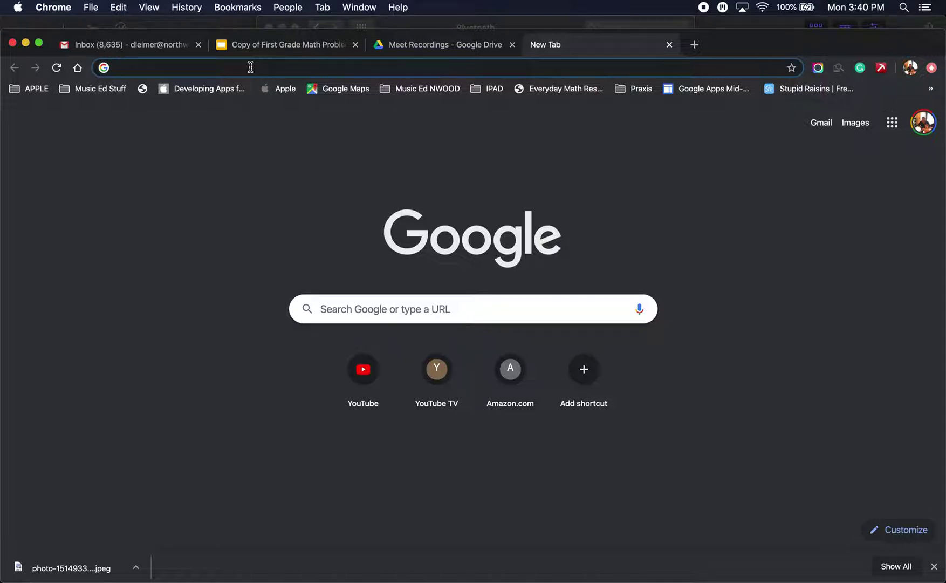
Load meet.google.com in the new Chrome tab.
text(meet.google.co)
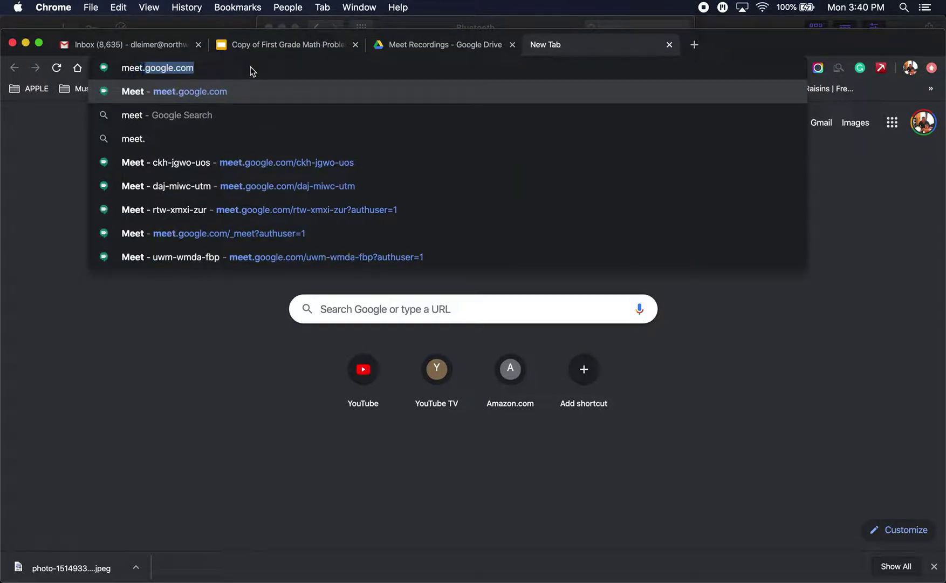
text(m)
key(Return)
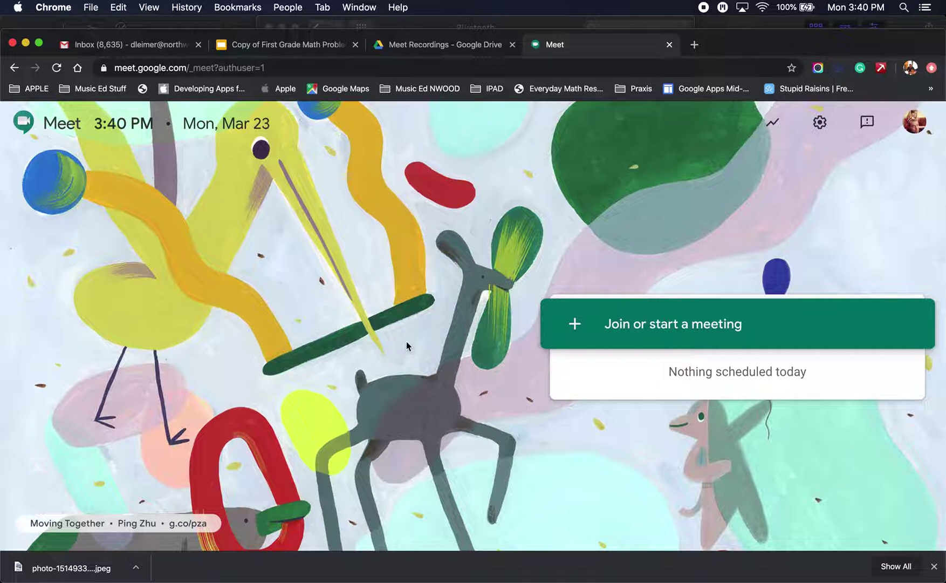
Start a meeting under a class nickname, join it, and dismiss the joining-info dialog.
click(618, 329)
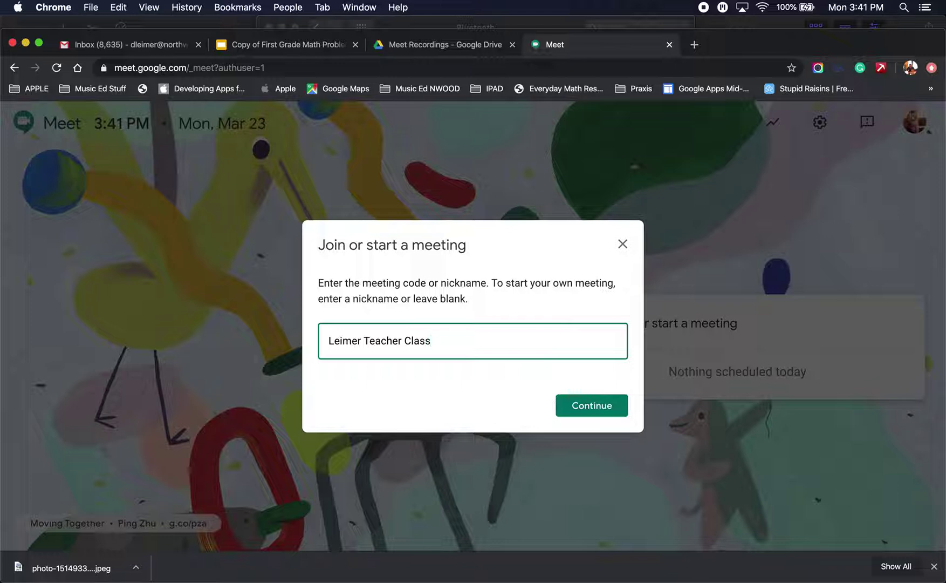
click(609, 408)
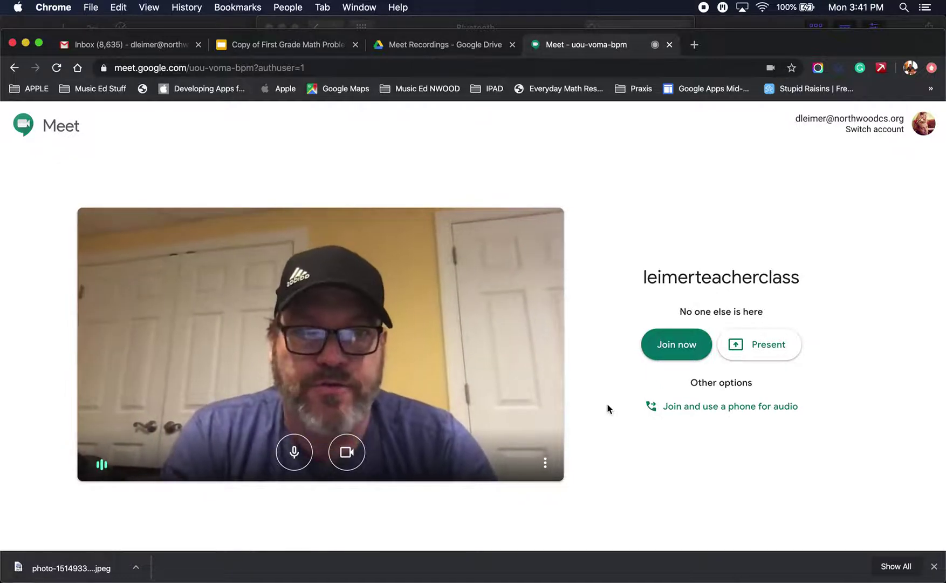
click(678, 346)
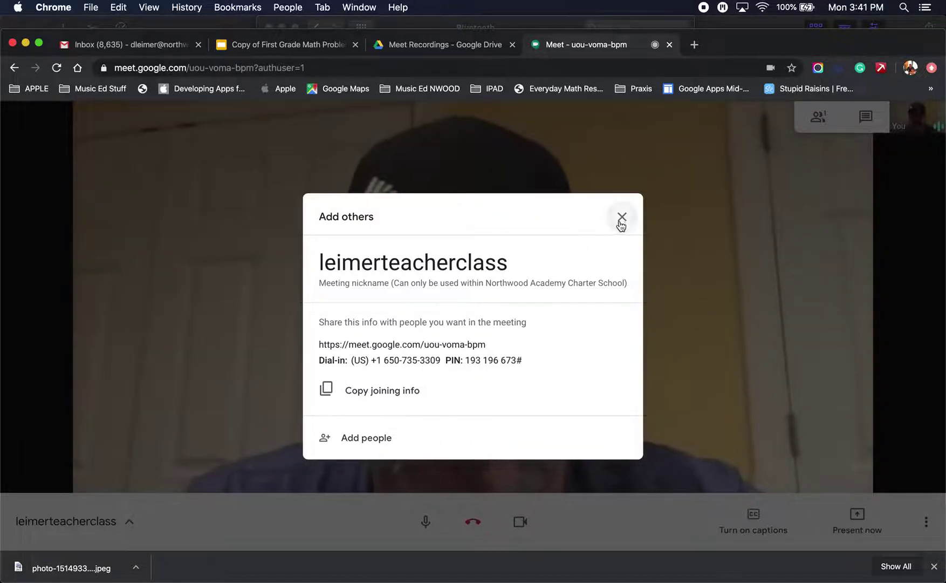
click(623, 218)
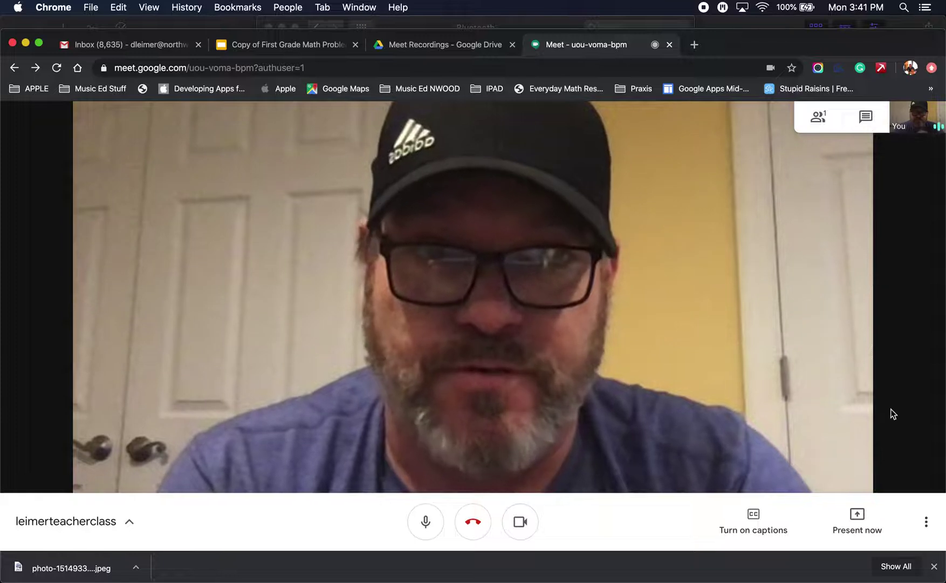
Turn on Record meeting from More options and accept the consent notice.
click(927, 522)
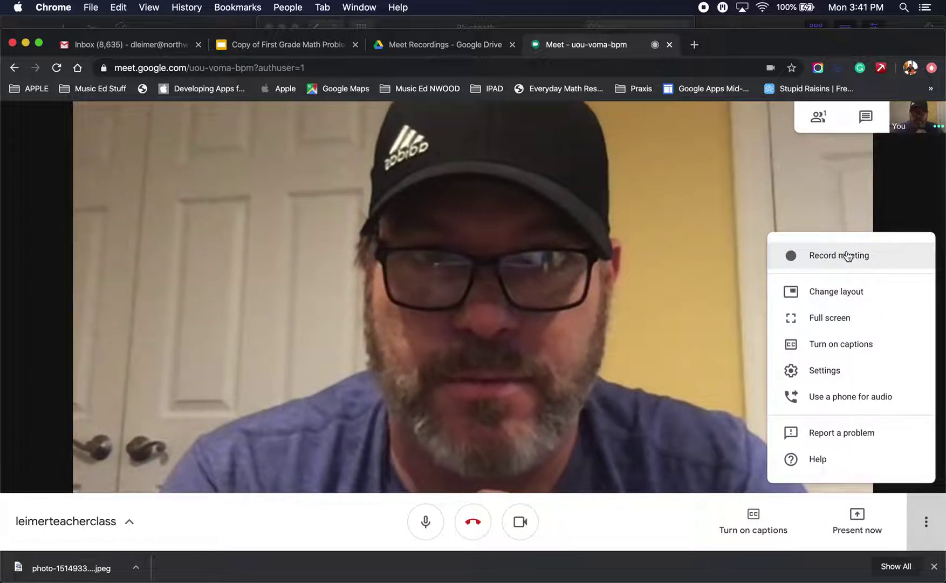
click(592, 392)
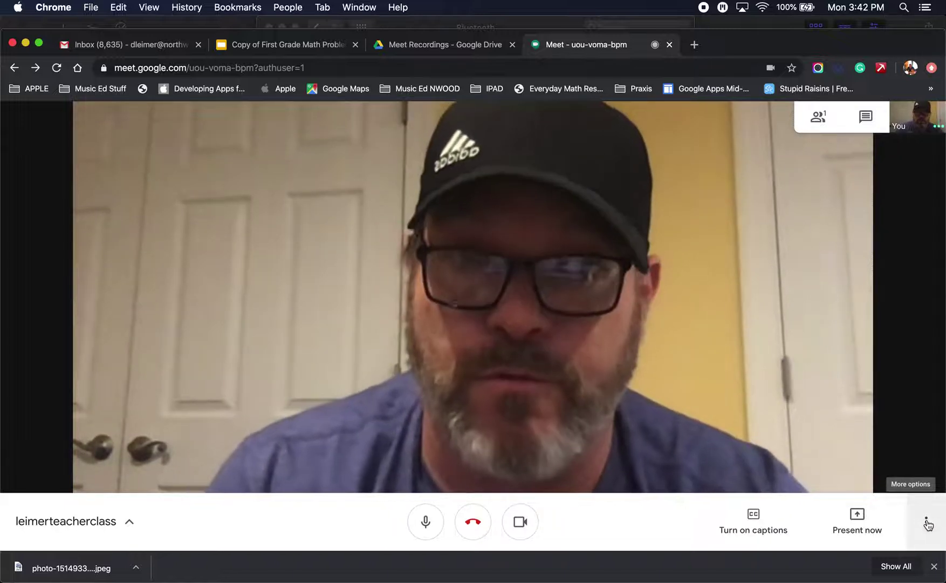
click(927, 524)
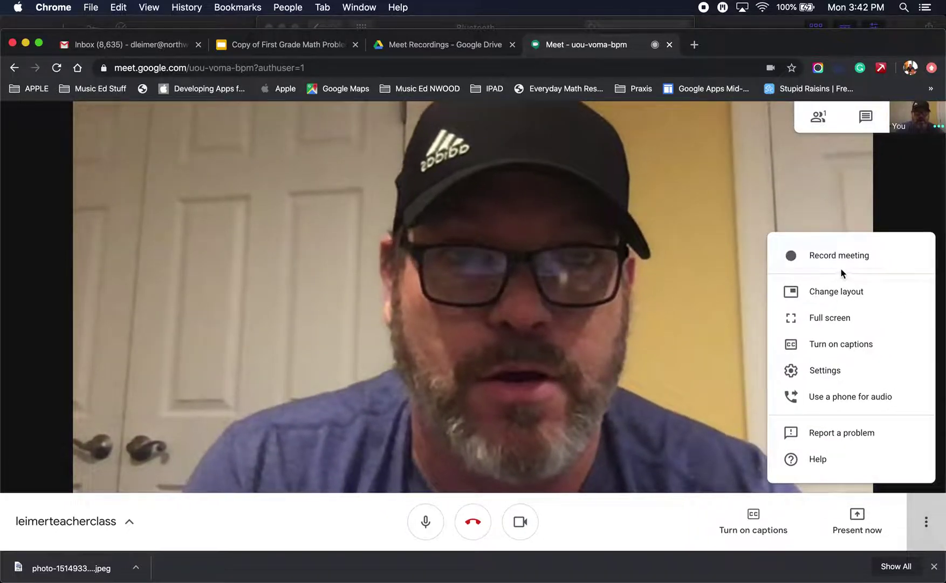
click(841, 259)
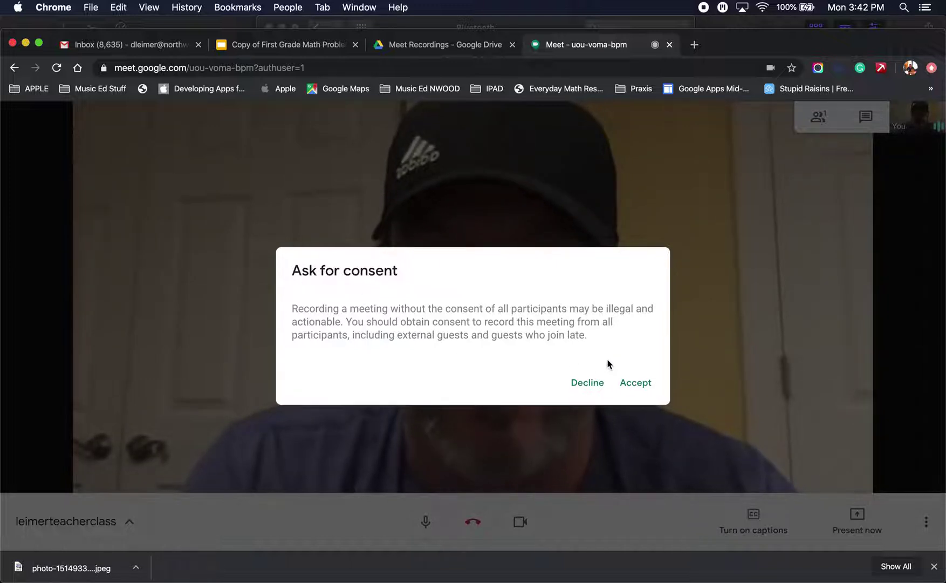
click(636, 383)
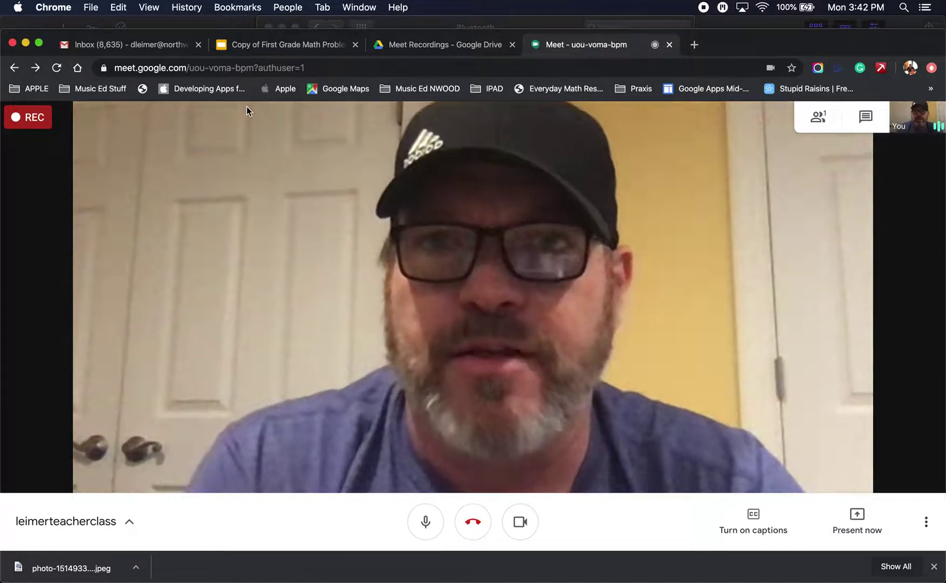
Present your entire screen to everyone in the meeting.
click(275, 45)
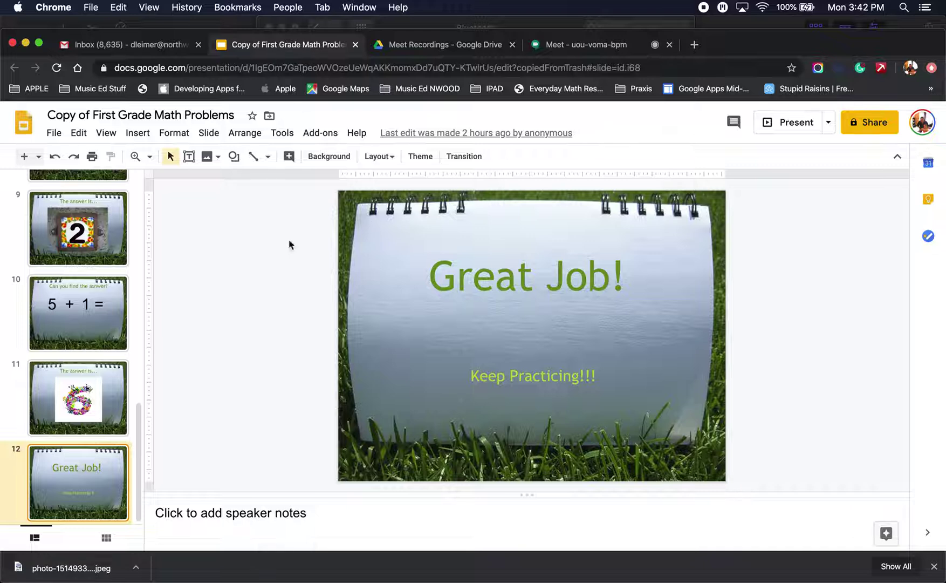
click(592, 45)
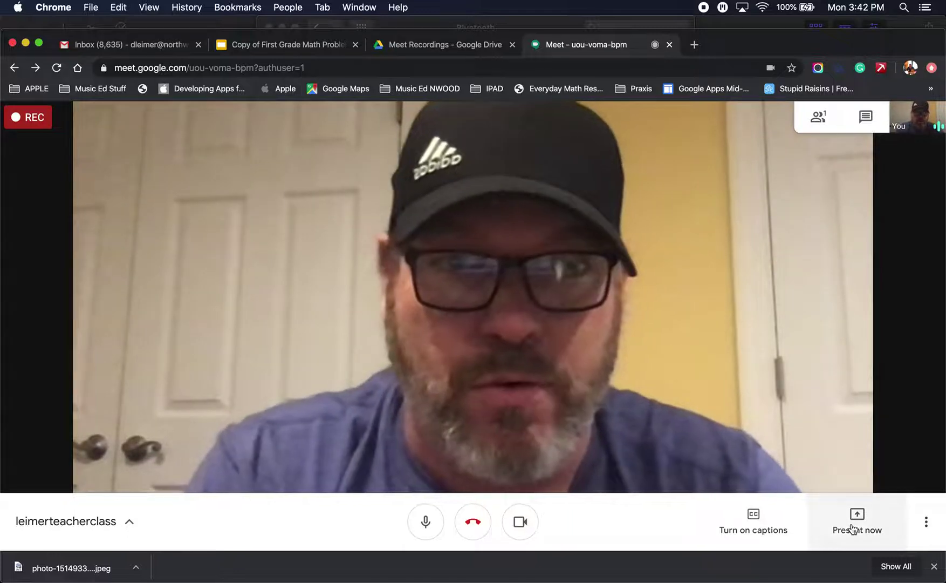
click(855, 524)
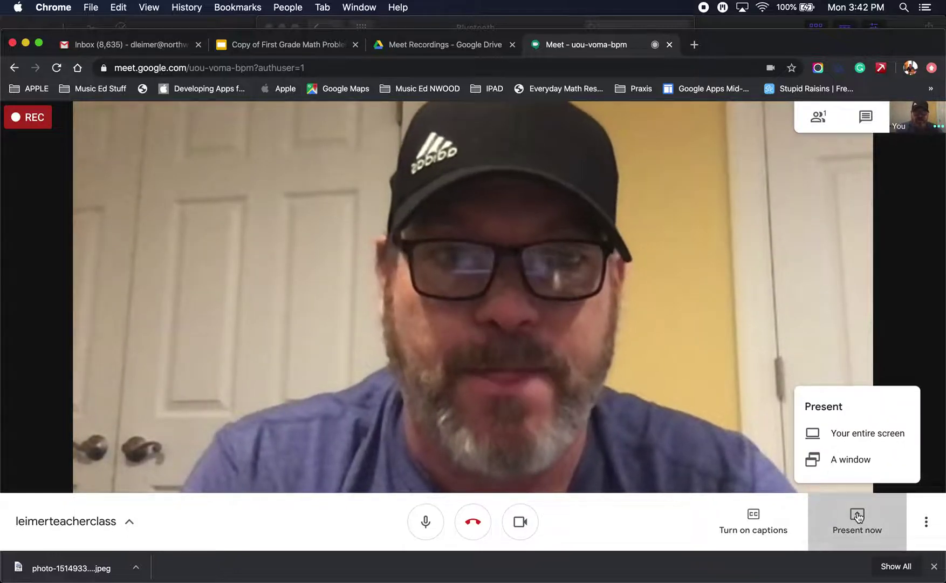
click(852, 437)
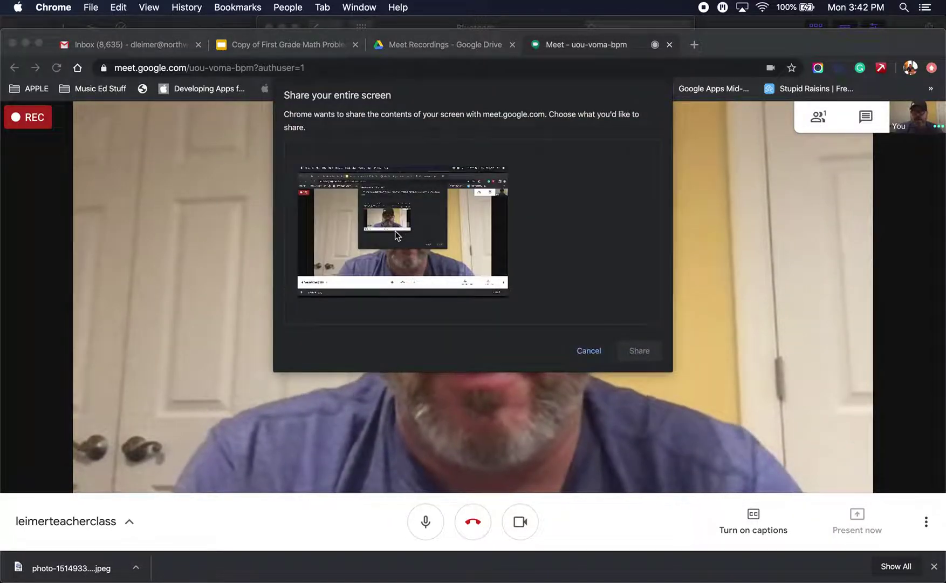
click(408, 243)
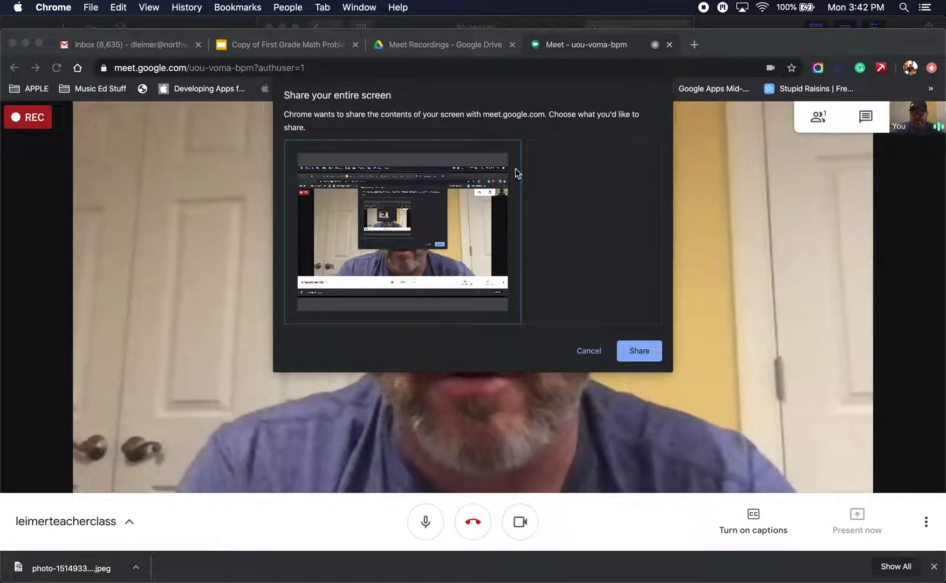
click(638, 351)
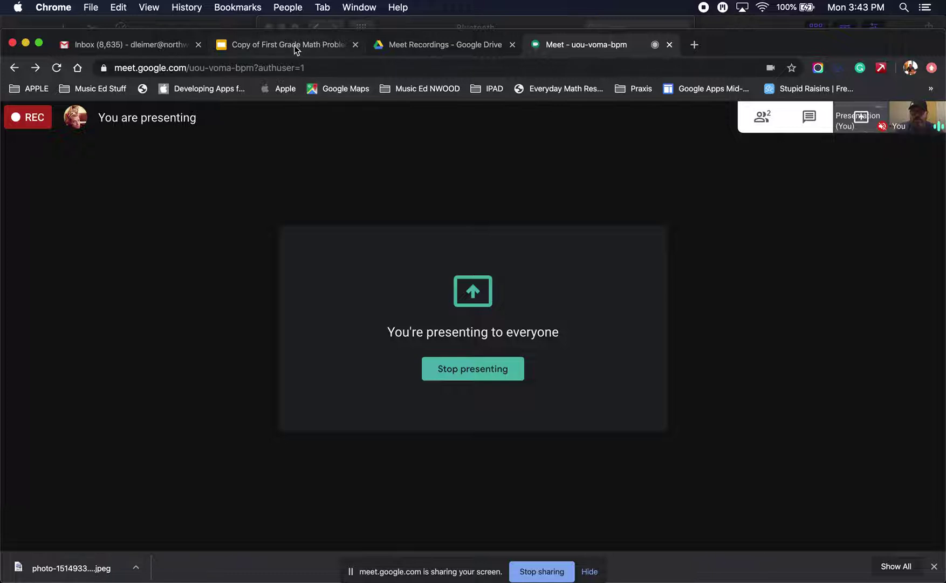
Start the math slideshow from the current slide and flip through the problem slides.
click(294, 45)
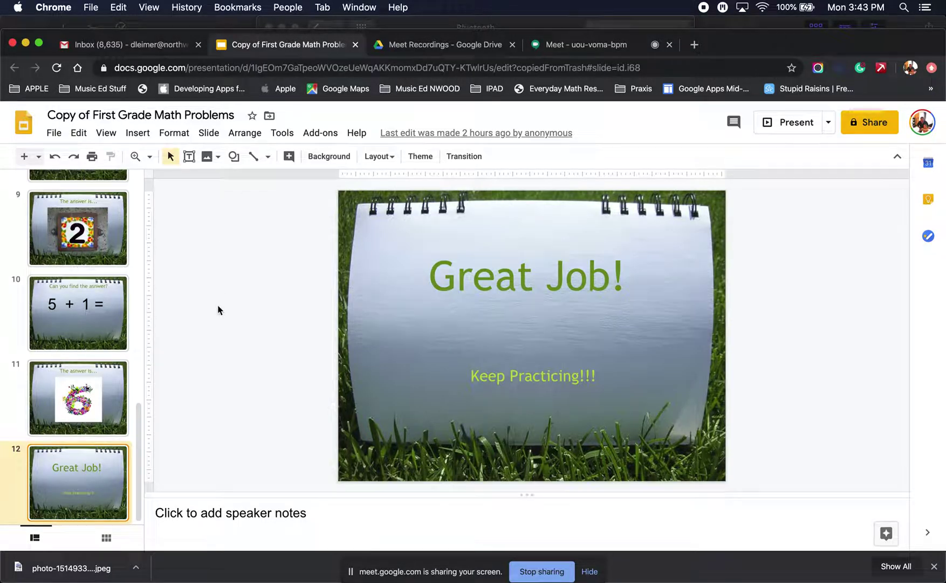
click(796, 123)
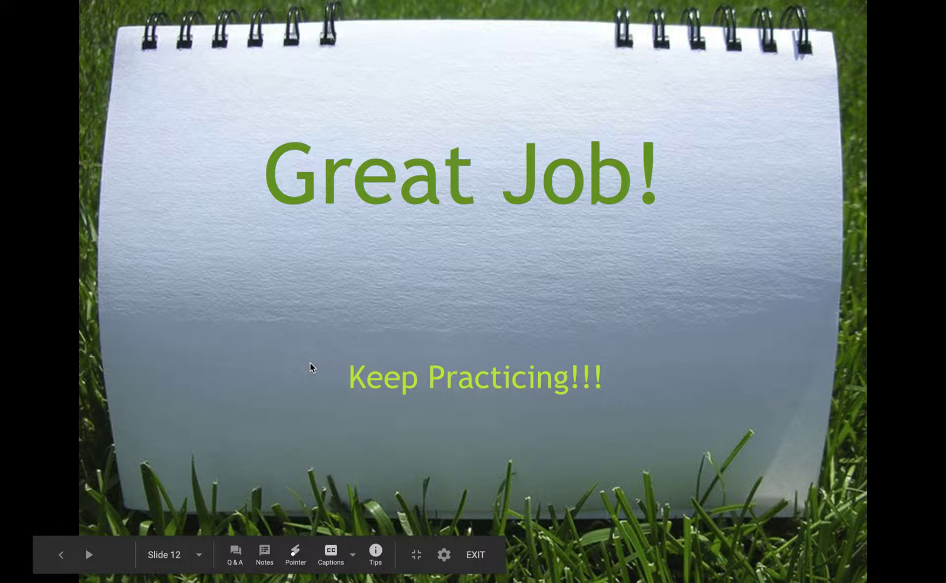
key(Left)
key(Left)
key(Left)
key(Left)
key(Left)
key(Left)
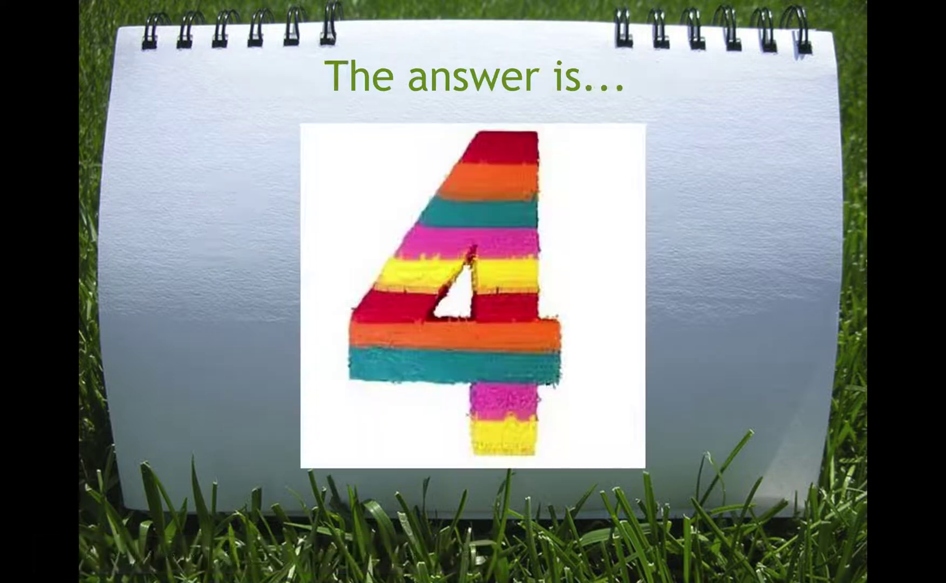
key(Left)
key(Left)
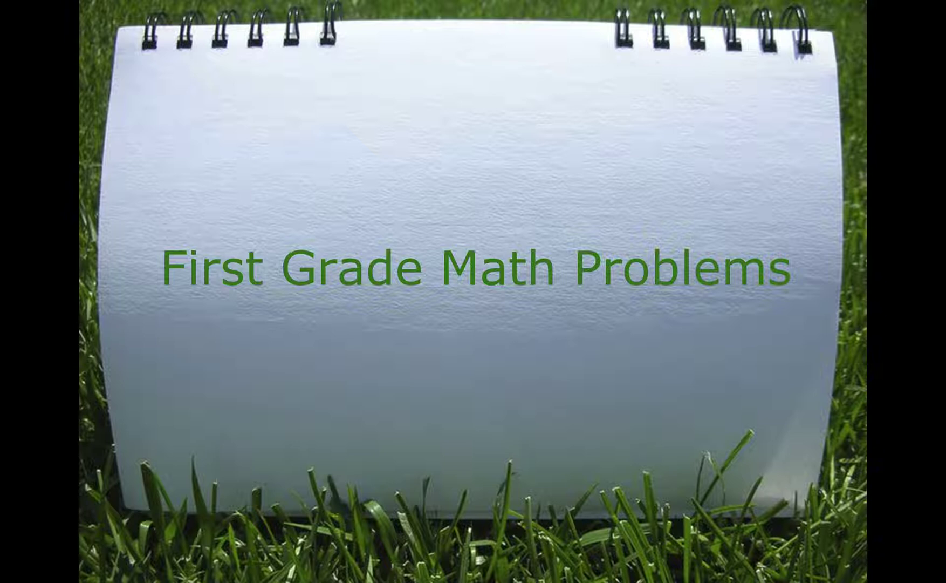
key(Right)
key(Right)
key(Right)
key(Right)
key(Right)
key(Right)
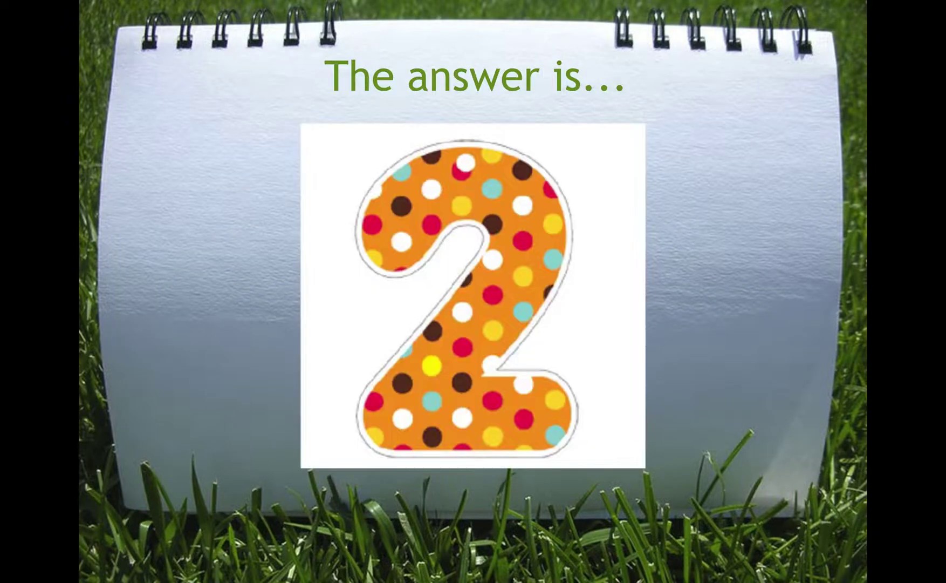
key(Right)
key(Right)
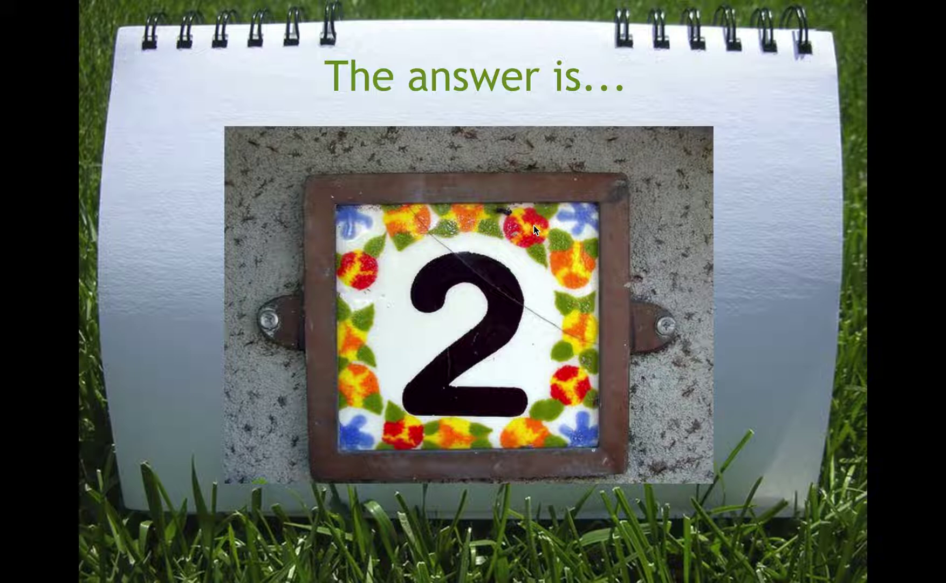
Advance to the '5 + 1 =' slide and exit full-screen mode.
click(485, 312)
right_click(485, 317)
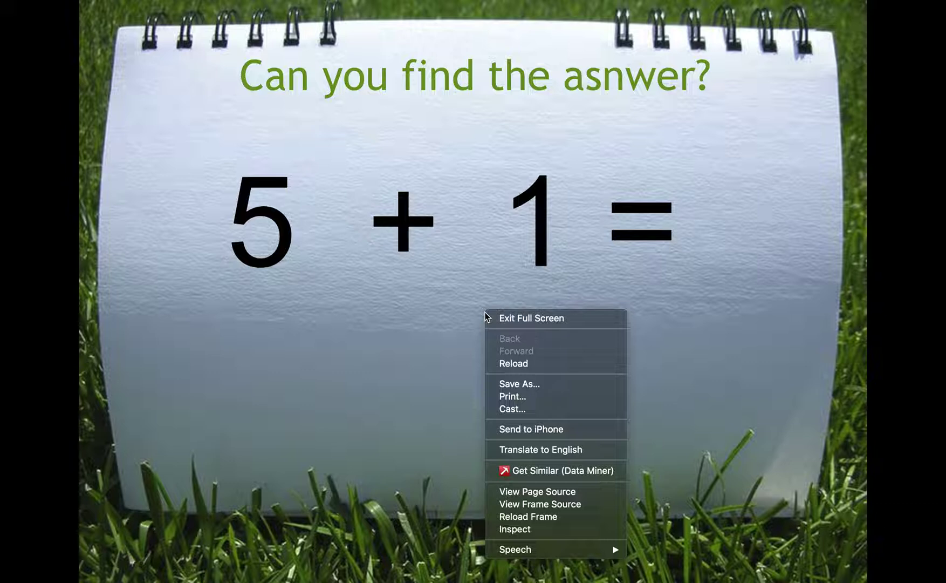
click(512, 319)
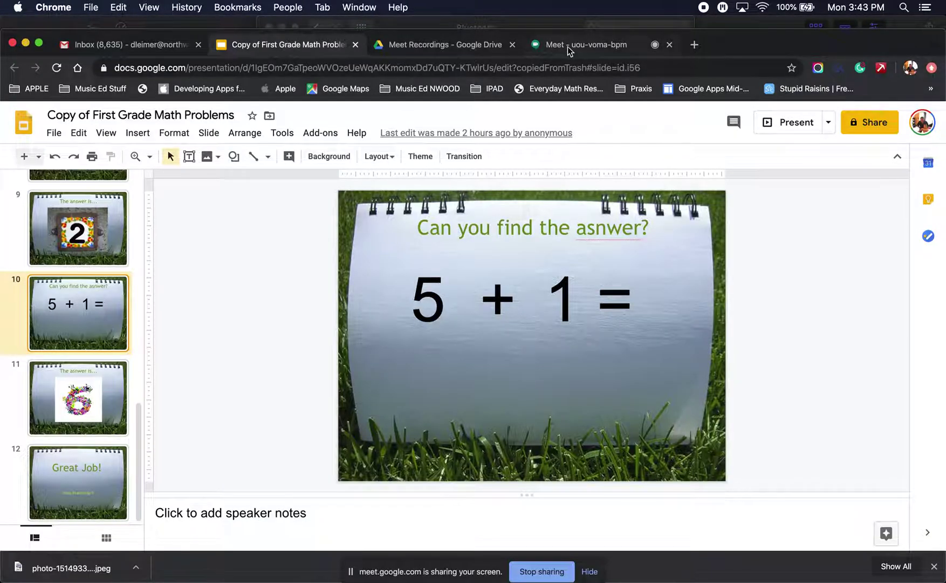
click(567, 46)
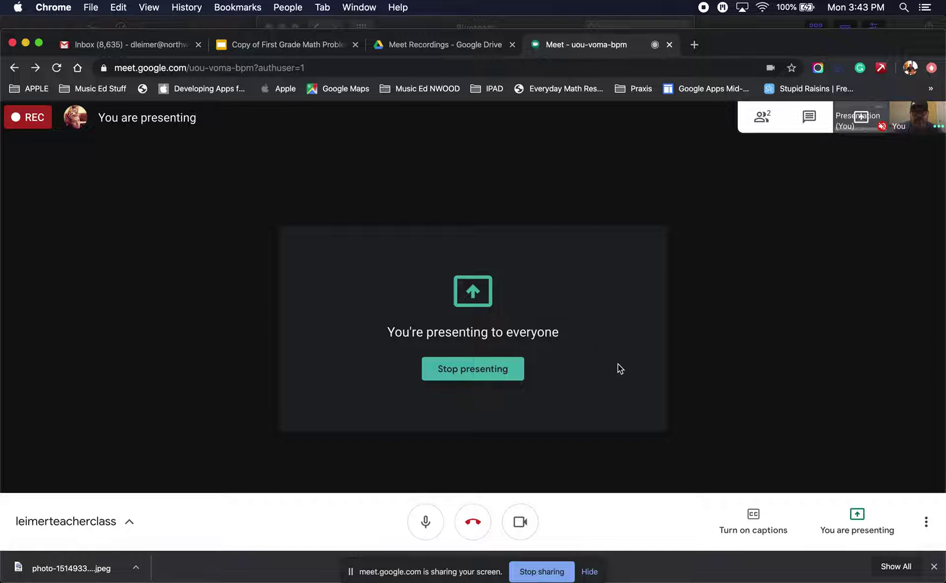
Stop presenting the screen and confirm Stop recording from More options.
click(469, 372)
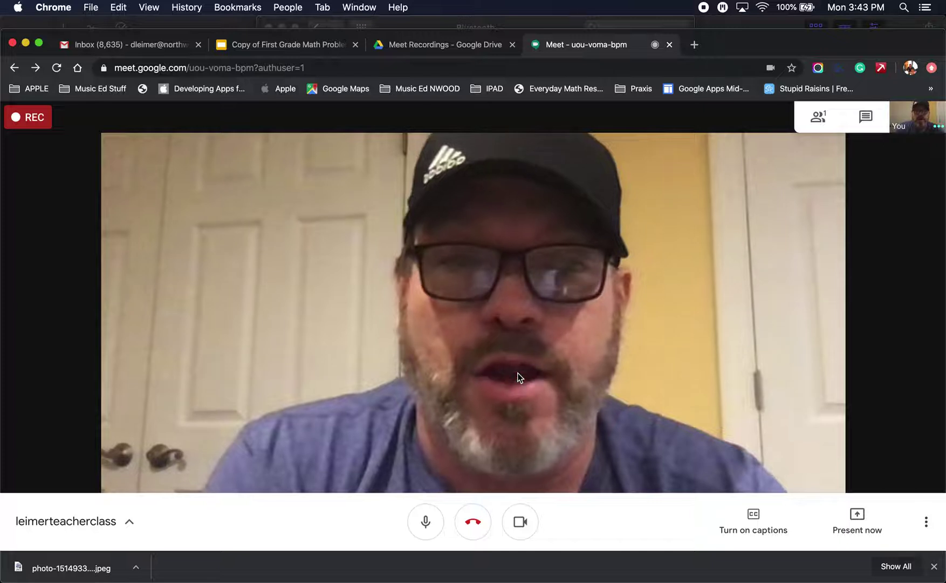
click(926, 522)
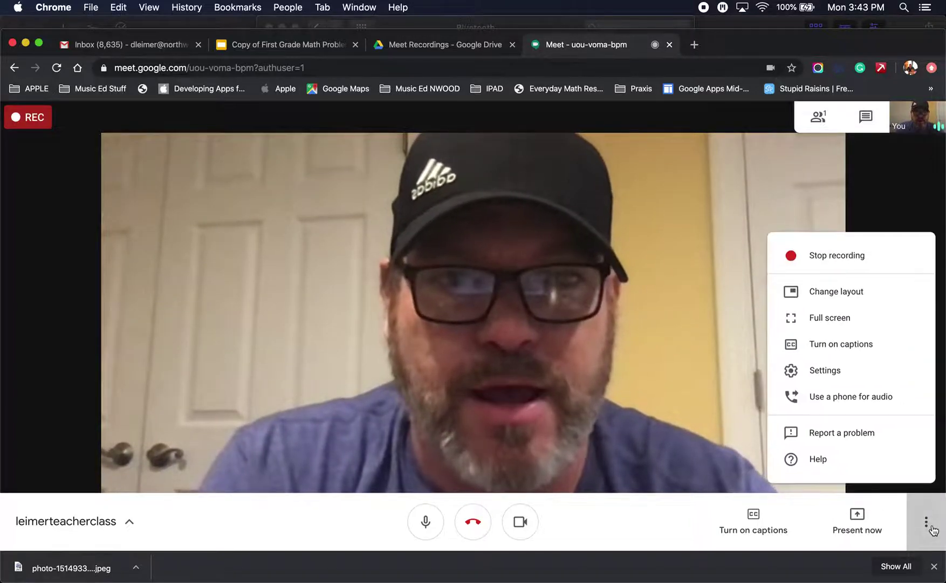
click(812, 259)
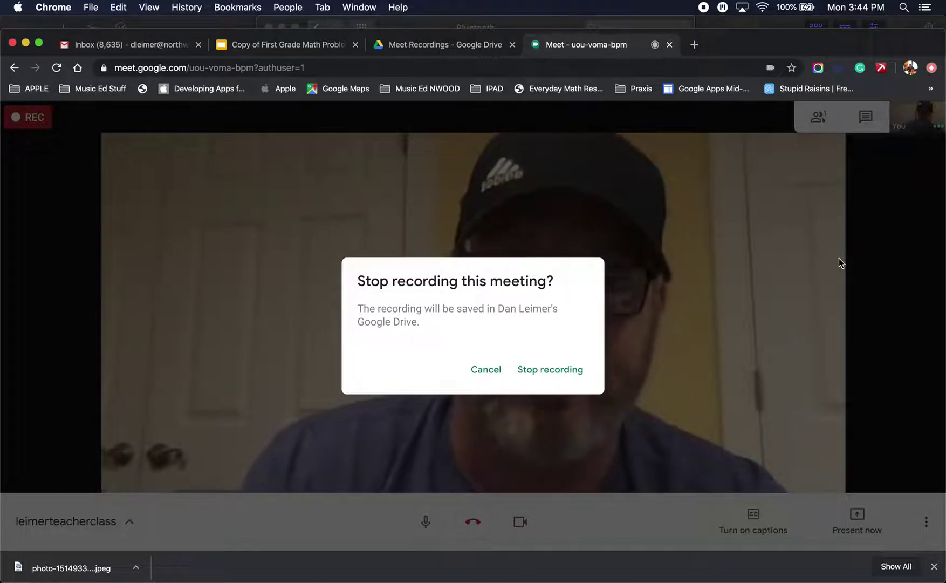
click(559, 373)
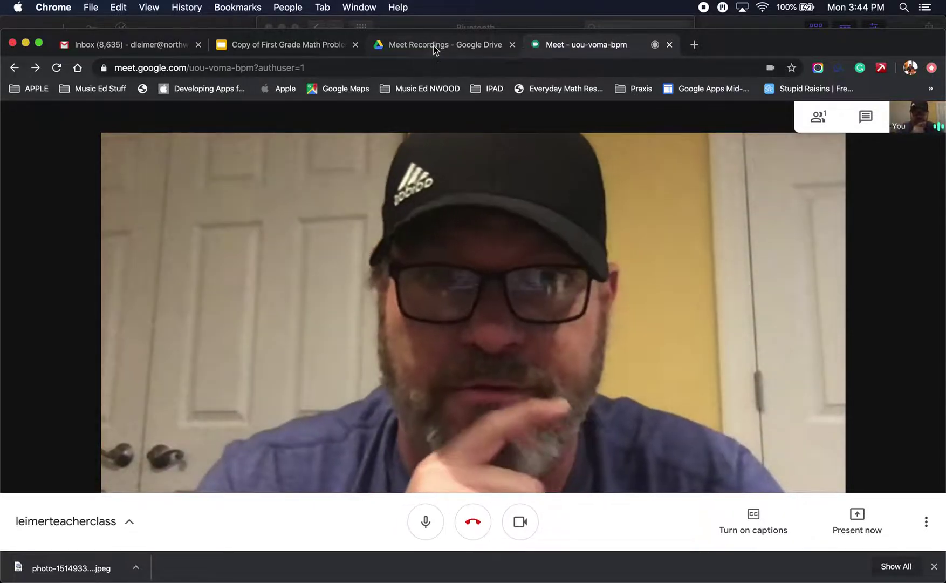
Open My Drive > Meet Recordings and briefly view the First Grade Math Facts document.
click(435, 47)
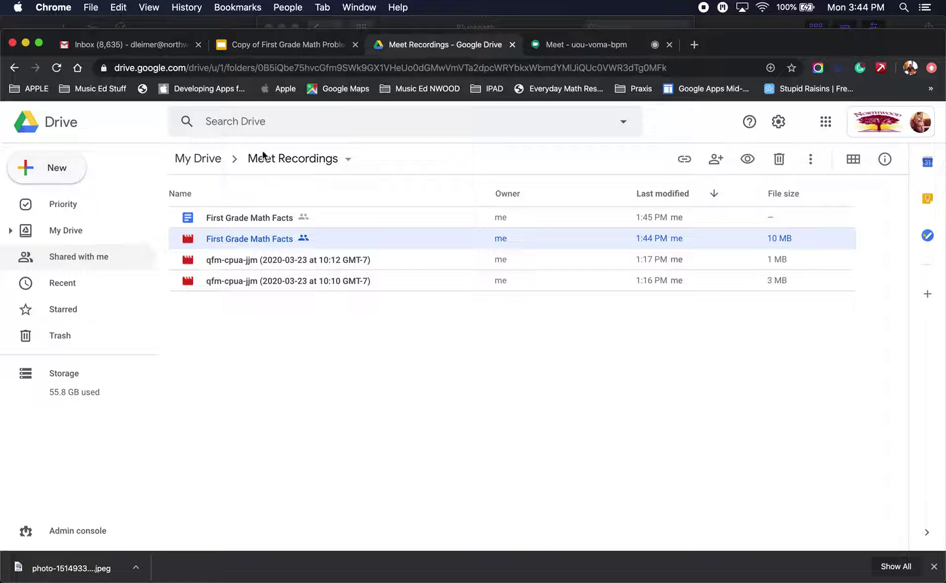
click(216, 162)
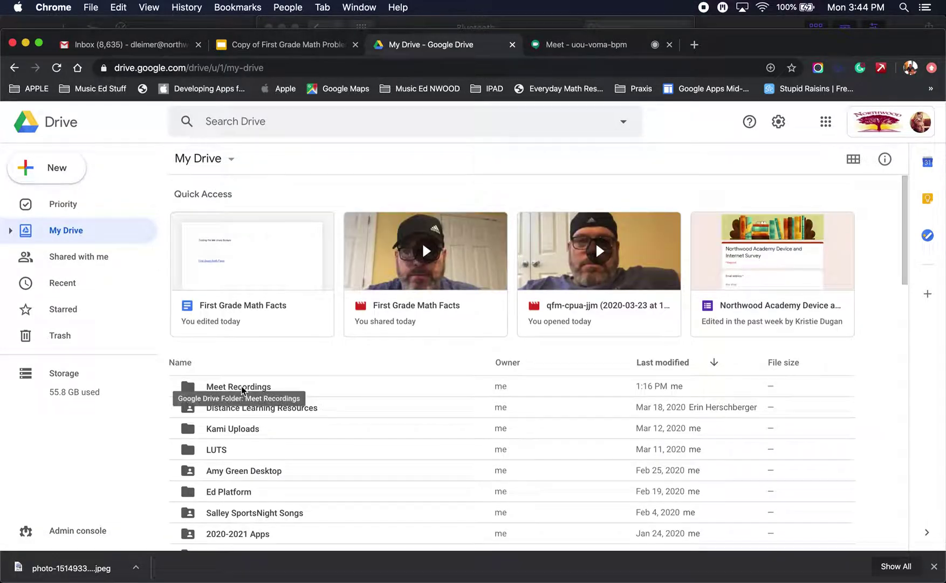
double_click(241, 388)
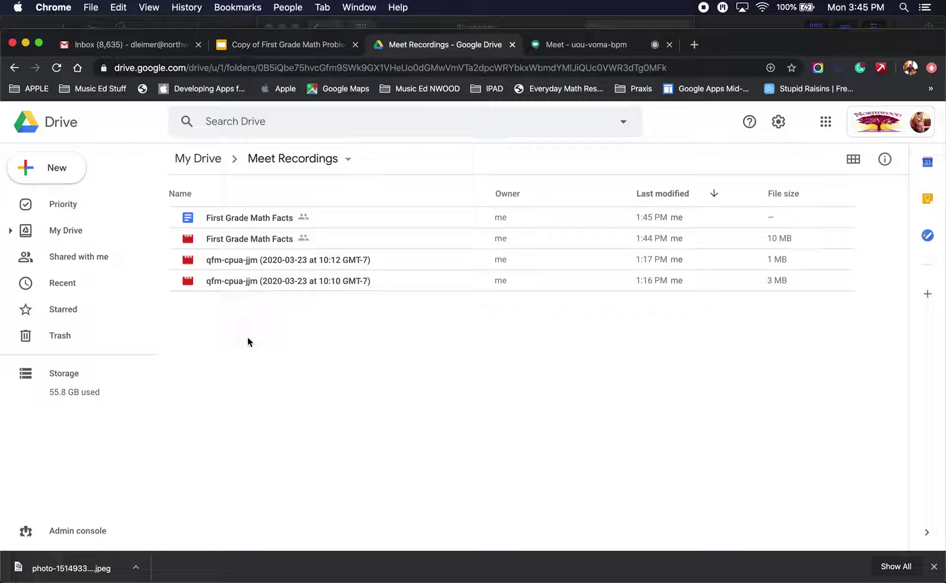
double_click(239, 218)
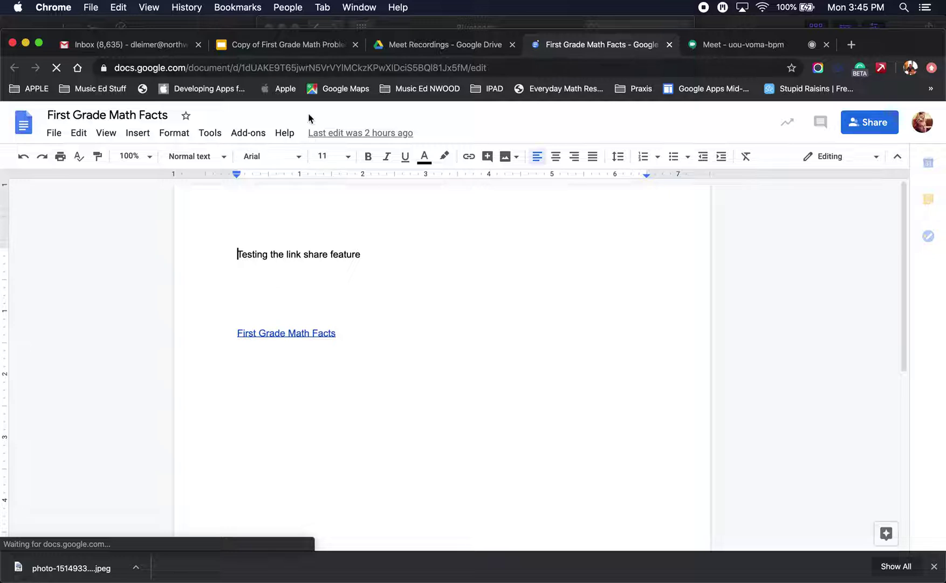
click(669, 44)
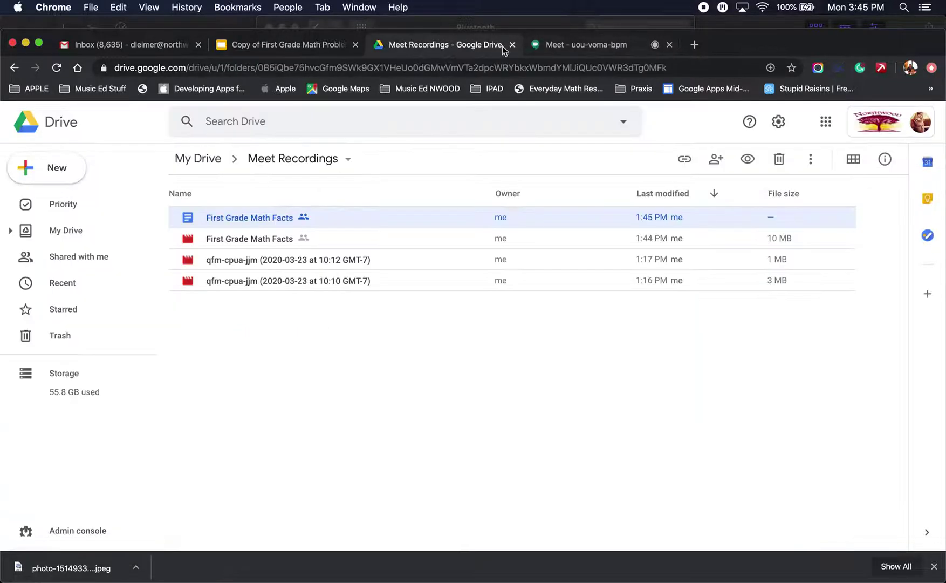
Play the First Grade Math Facts recording, skipping ahead to about 1:10.
double_click(247, 241)
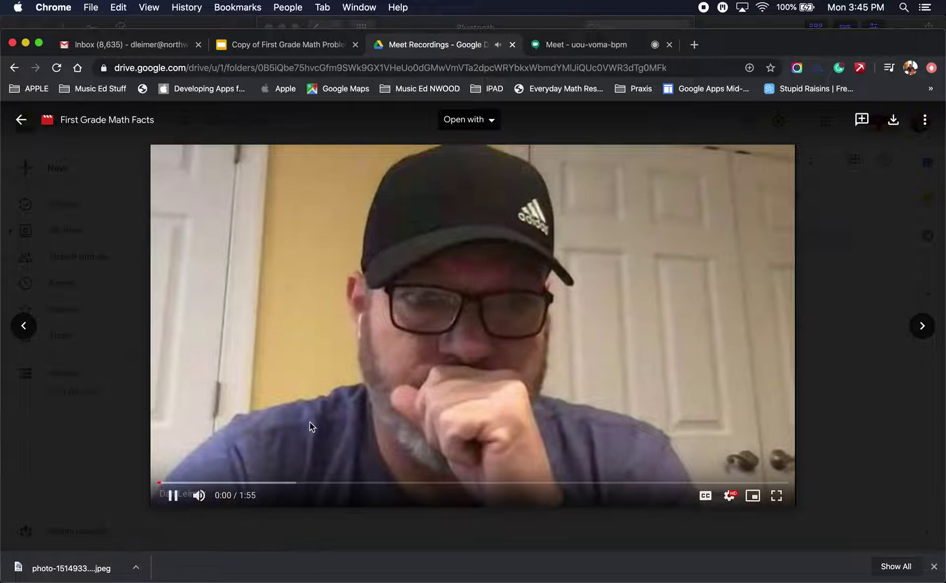
click(229, 483)
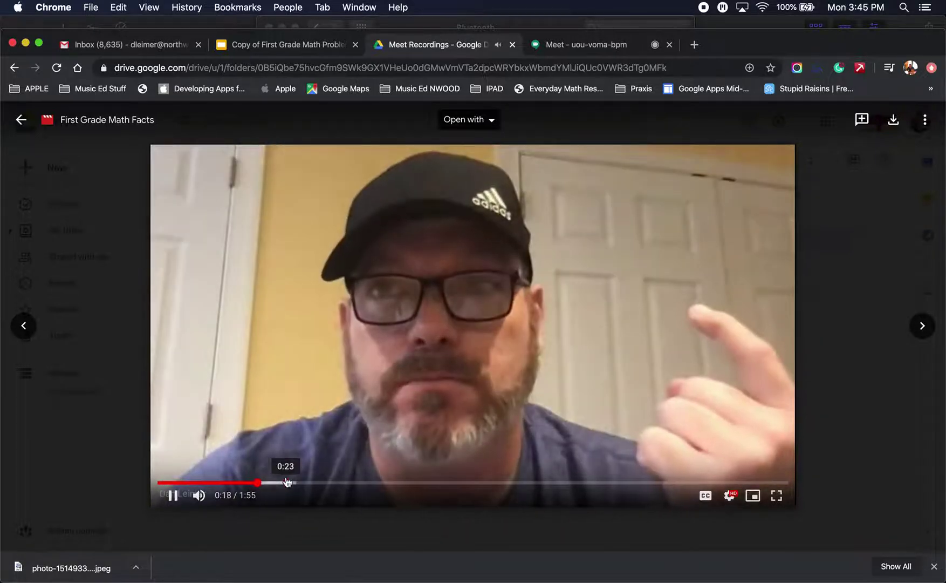
click(287, 483)
click(338, 483)
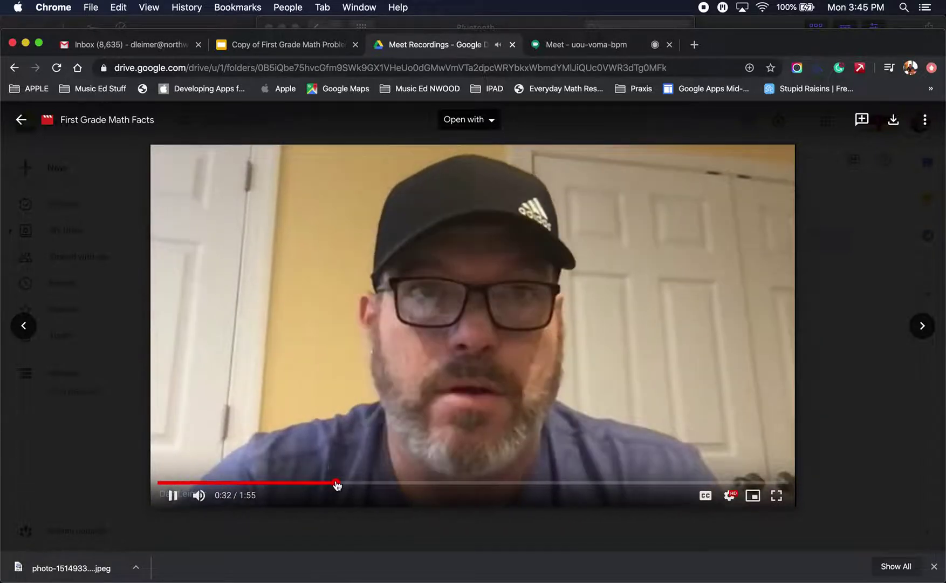
click(384, 483)
click(448, 483)
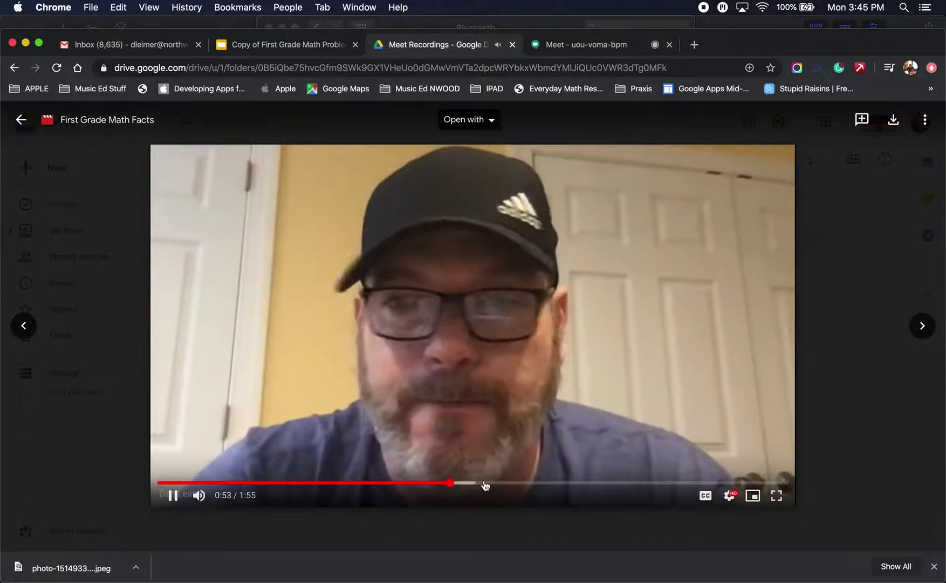
click(486, 482)
click(542, 483)
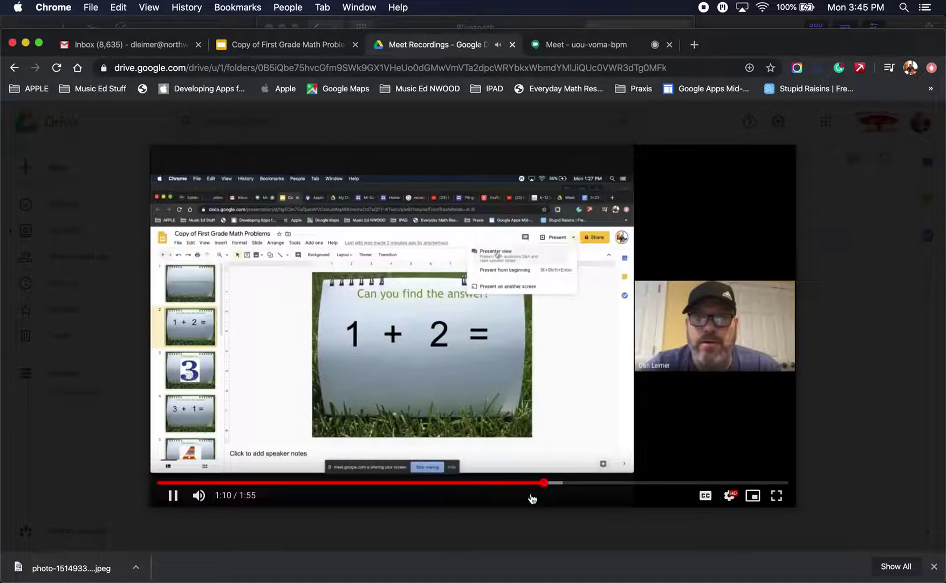
Pause playback, jump to 1:22, then close the preview back to the folder list.
click(176, 498)
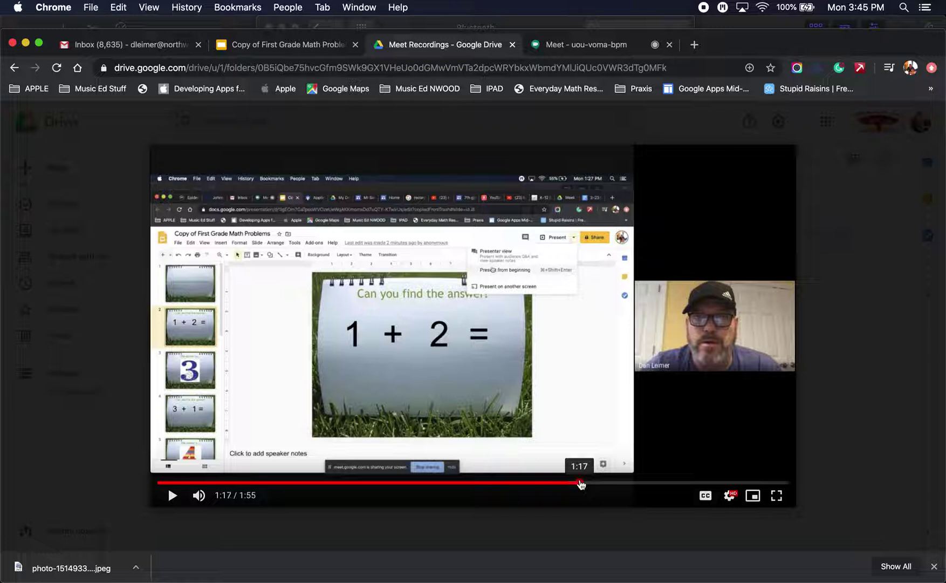
click(581, 484)
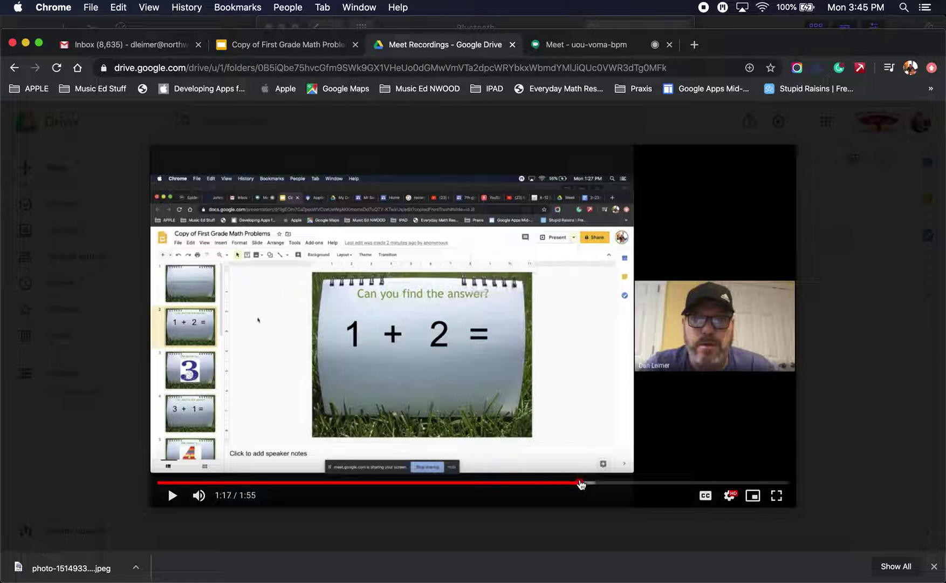
click(608, 484)
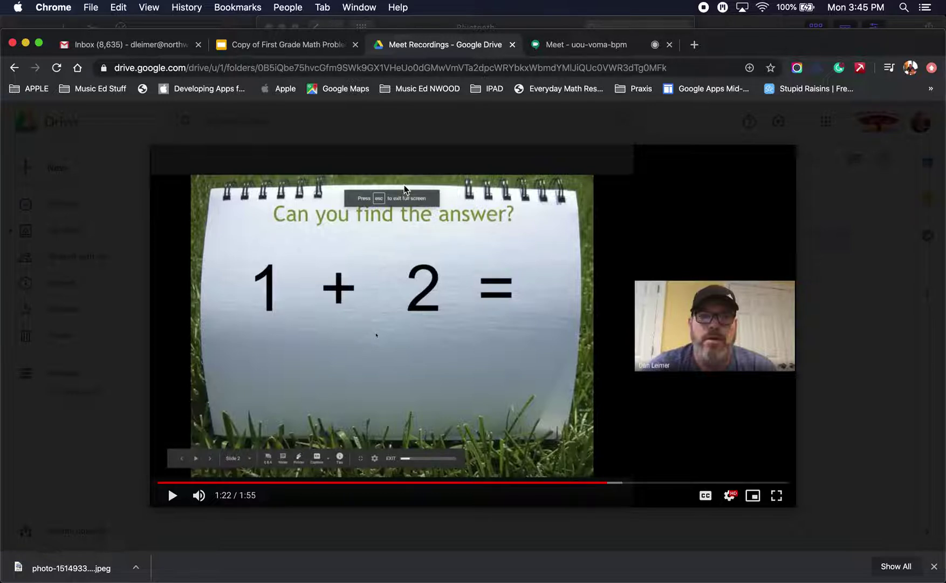
click(297, 45)
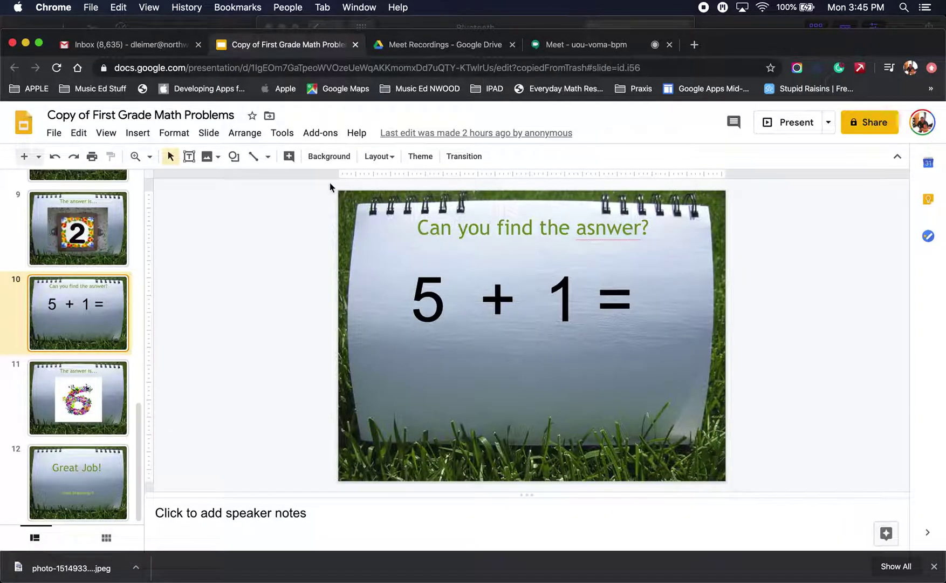
click(428, 46)
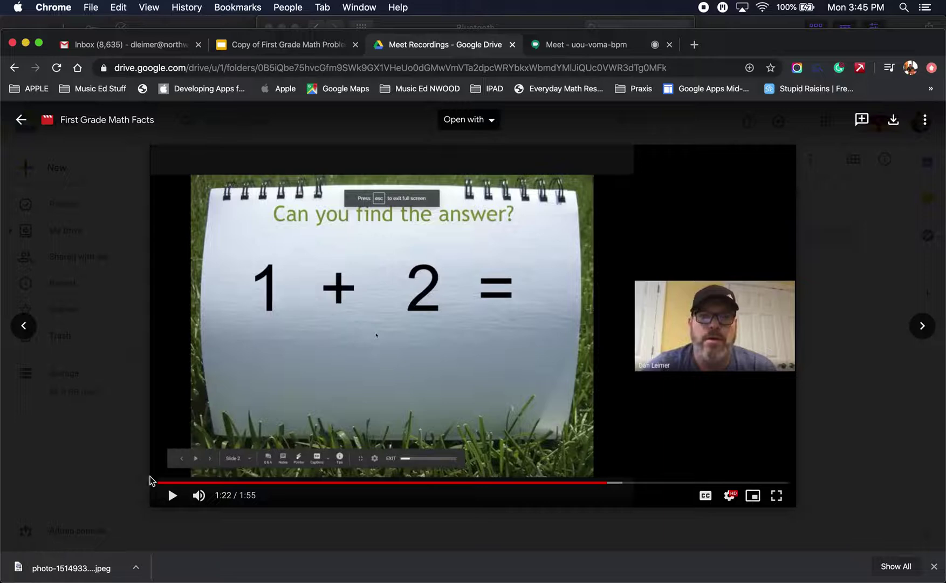
click(73, 463)
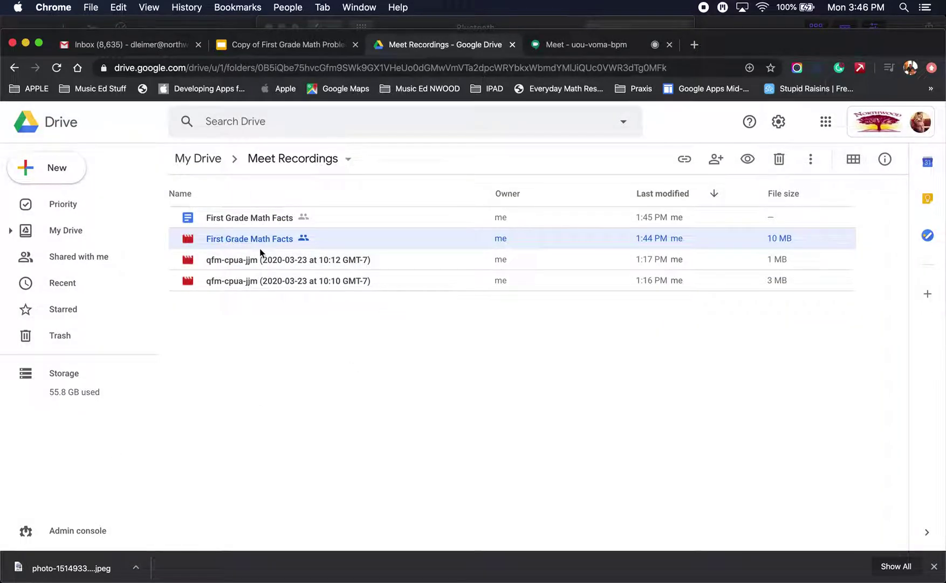
Rename the 10:12 qfm-cpua-jjm recording to the teacher's surname followed by 'Test Video'.
click(249, 261)
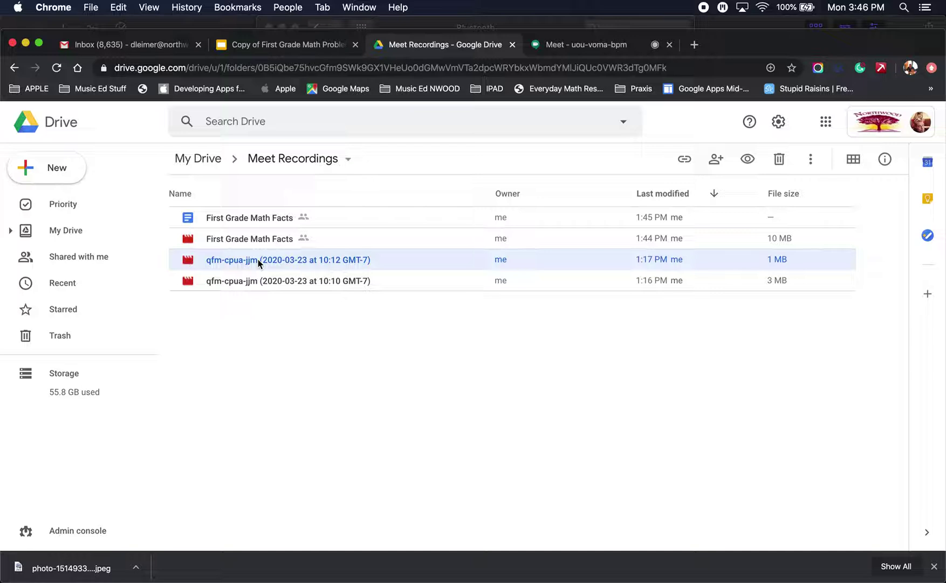
right_click(257, 259)
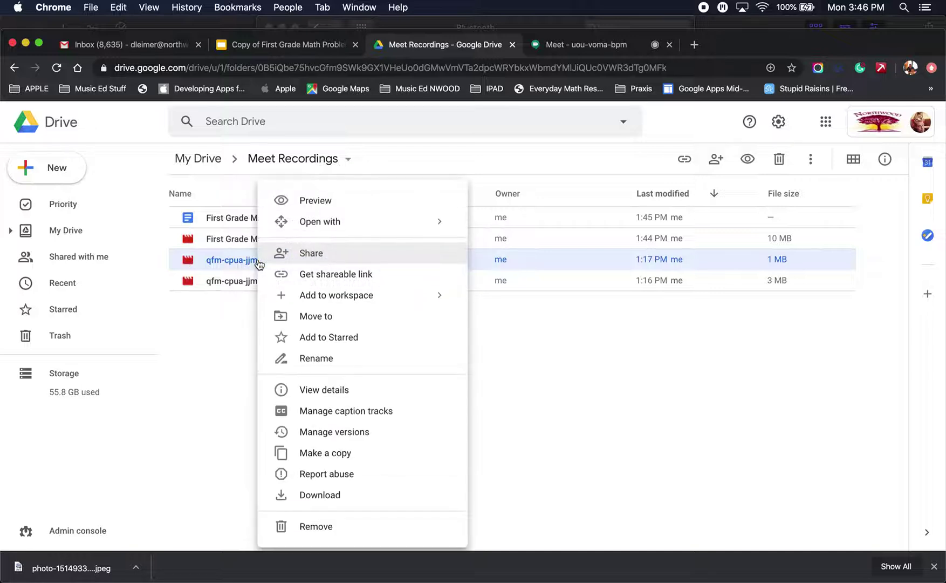
click(334, 358)
text(dLeimer)
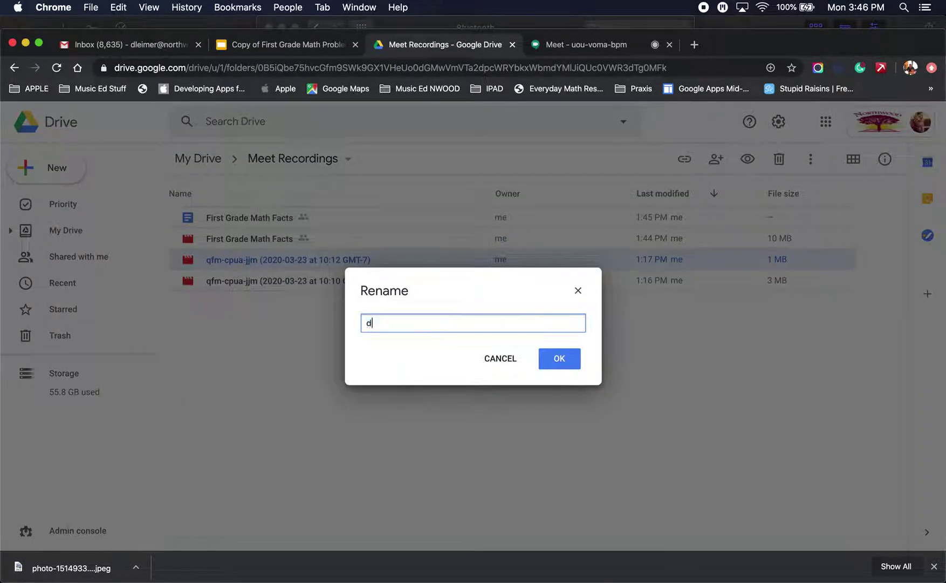
key(BackSpace)
text(LEiemr)
click(575, 361)
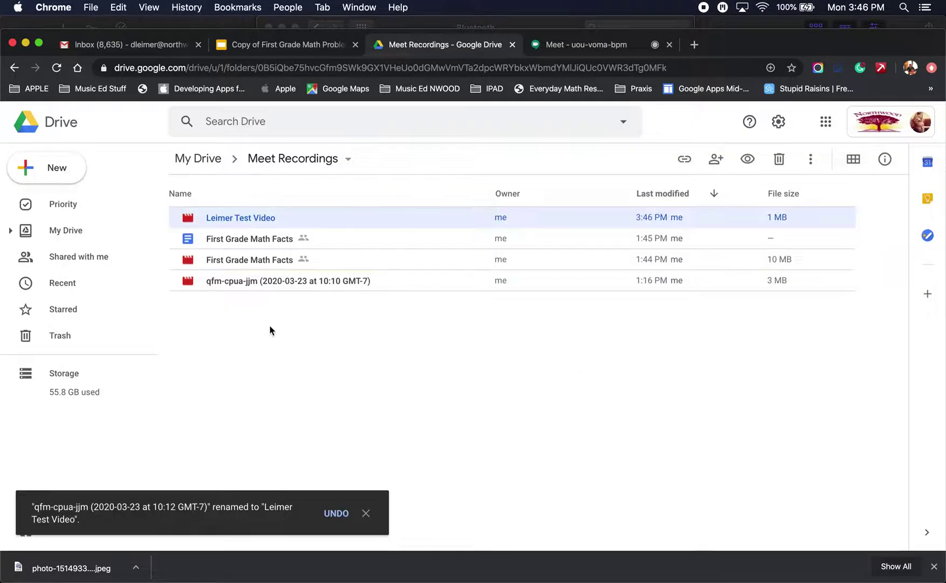
Set the renamed video to 'On - Anyone with the link' and copy its sharing link.
right_click(236, 220)
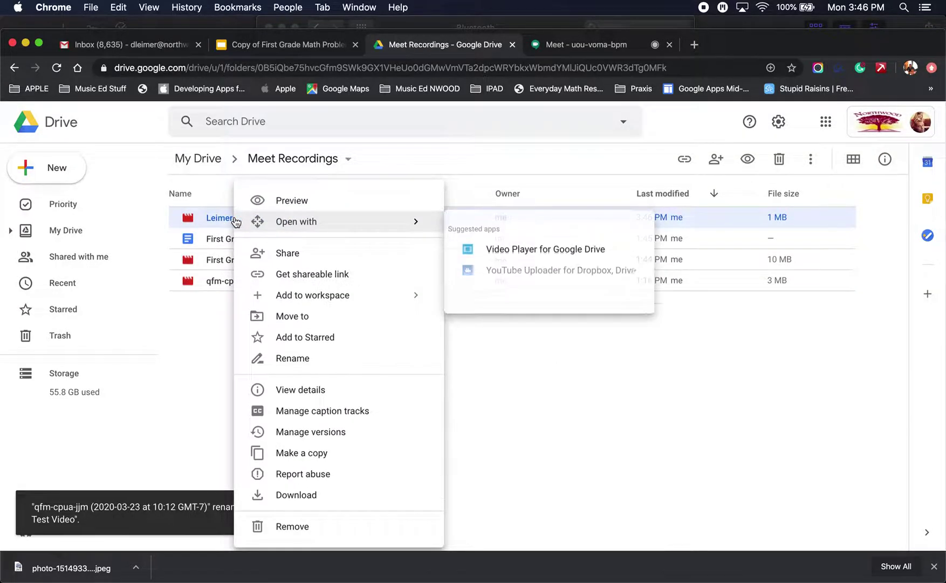
click(327, 246)
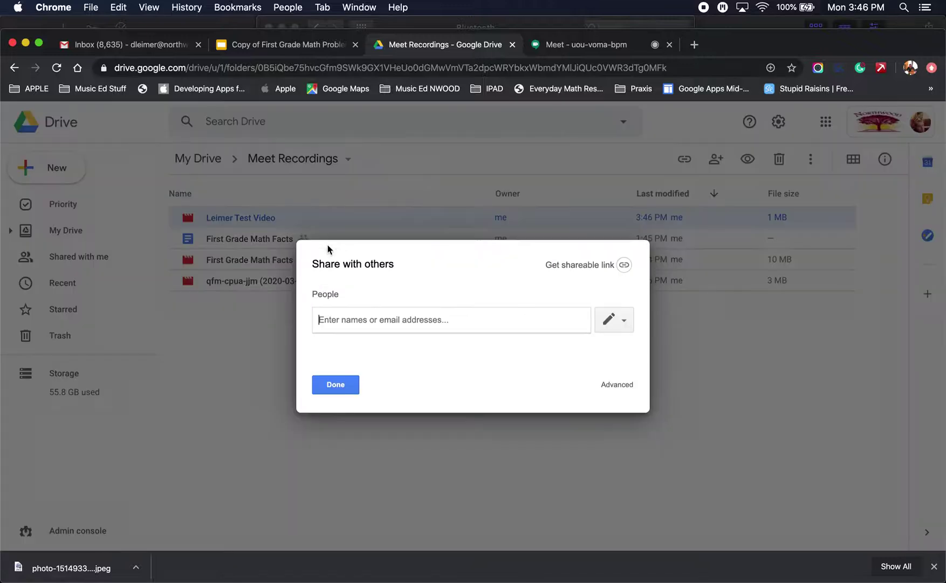
click(624, 266)
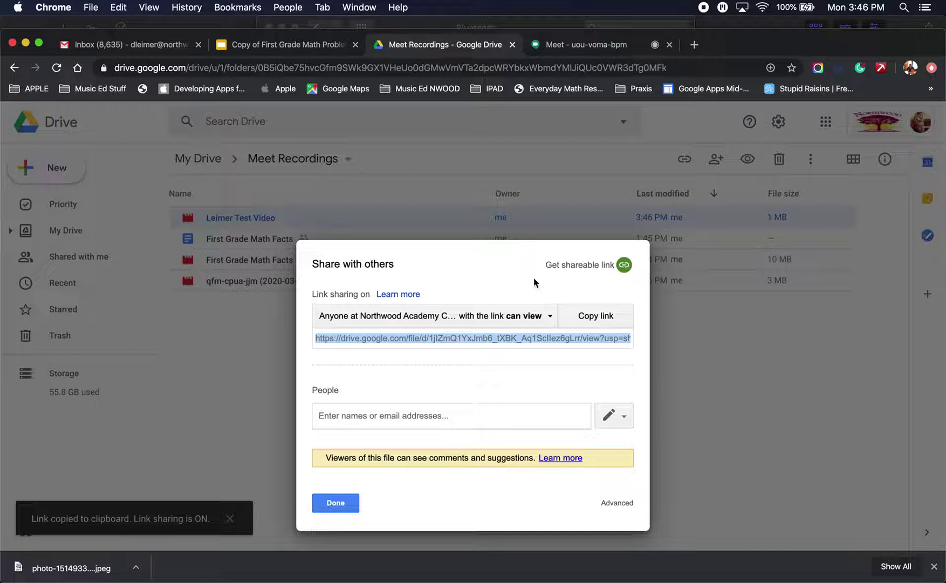
click(552, 317)
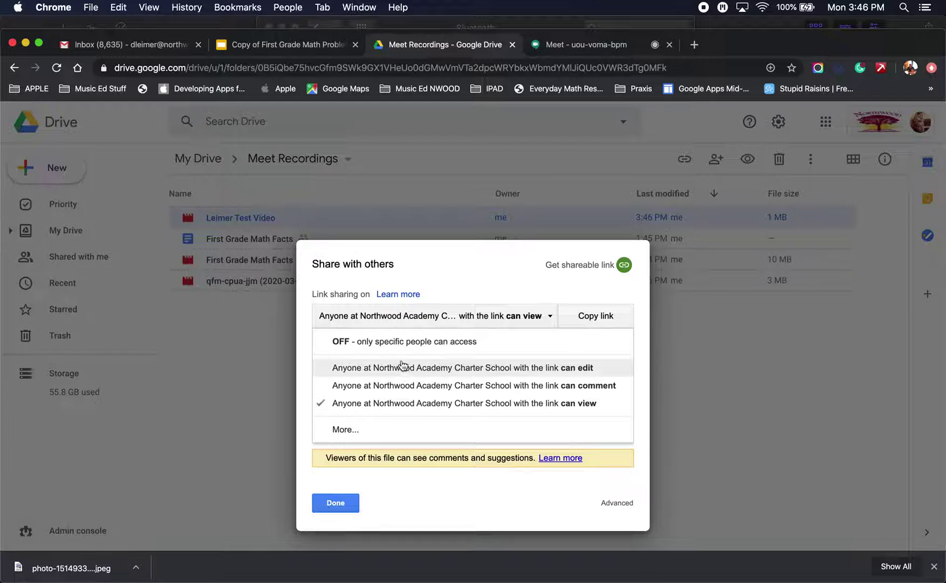
click(365, 428)
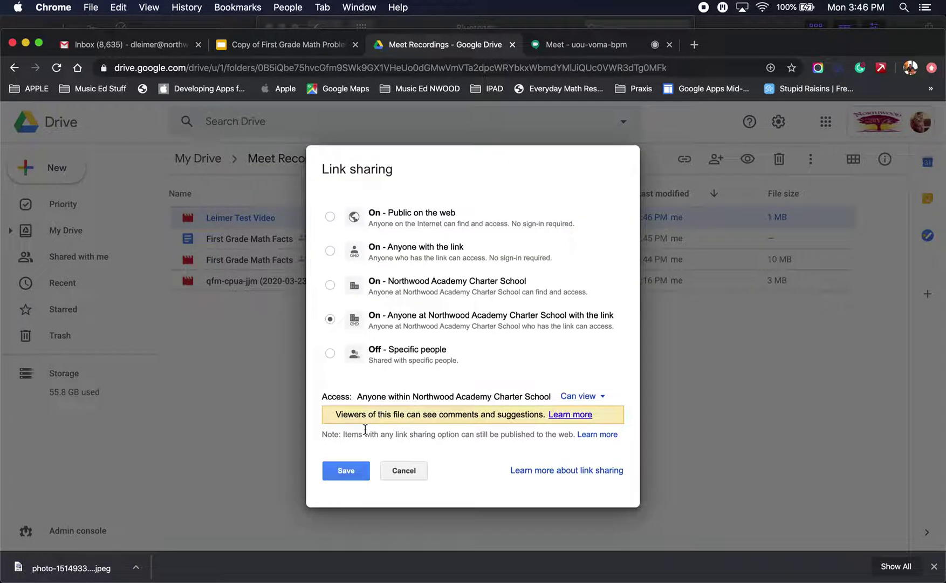
click(412, 255)
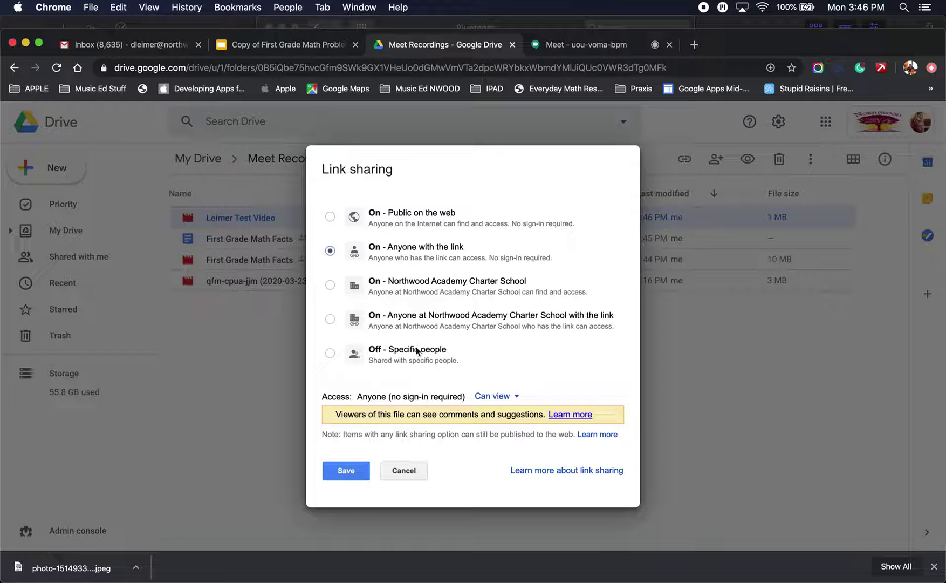
click(348, 470)
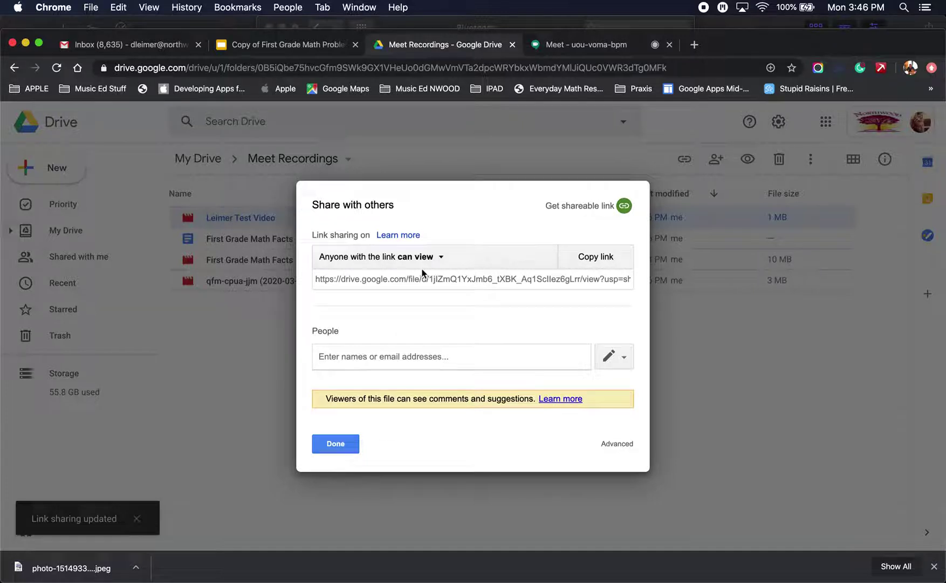
click(588, 264)
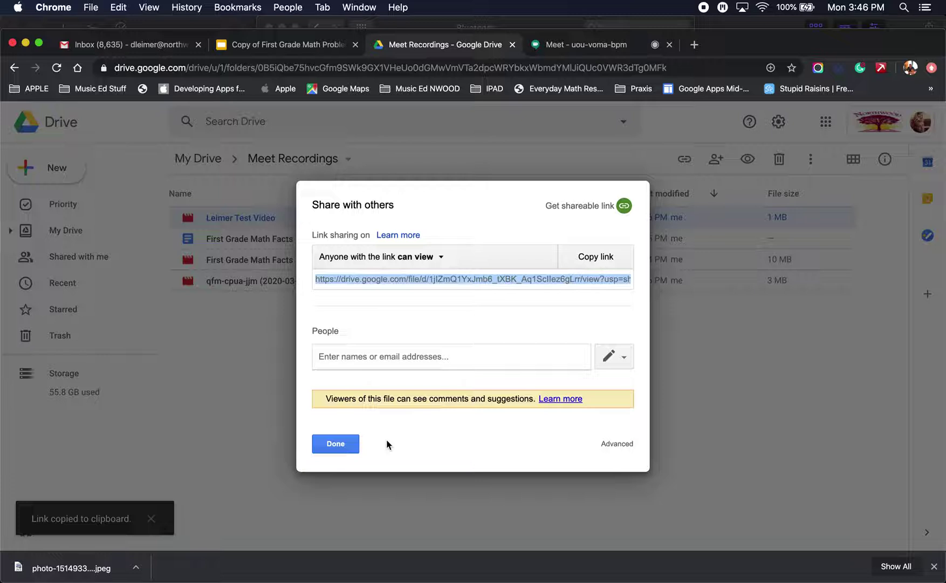
click(336, 444)
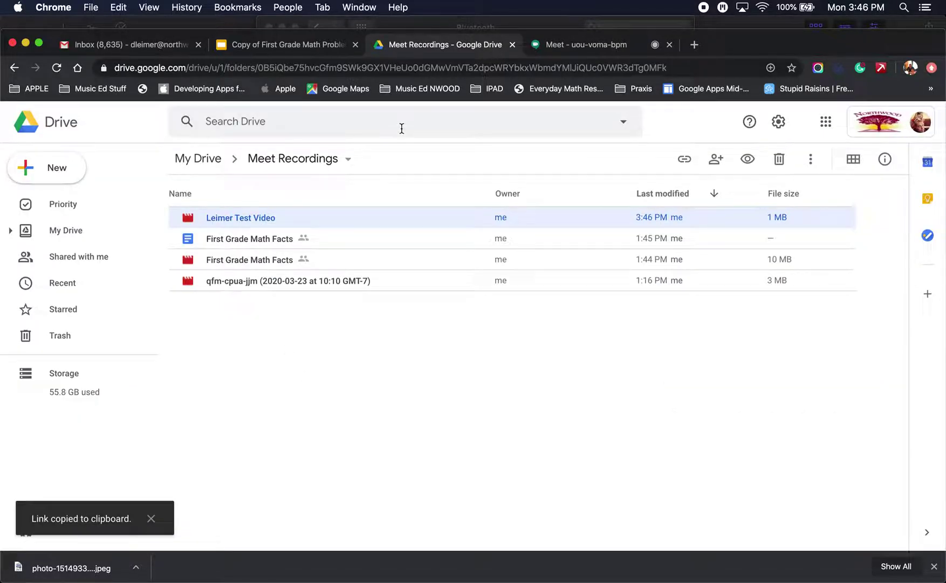
Open the First Grade Math Facts doc and type 'Leimer Test Video' on a new line below the link.
double_click(234, 239)
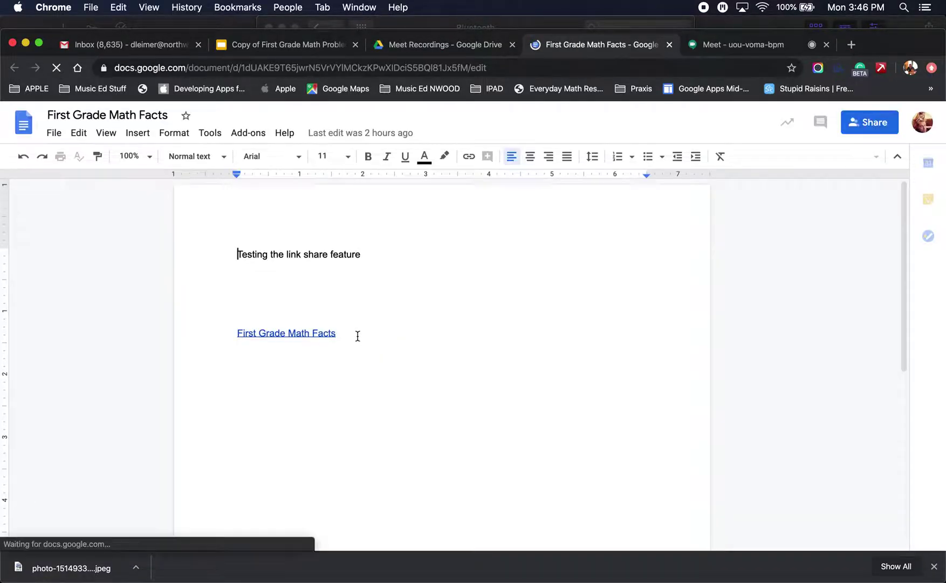
click(358, 335)
key(Return)
key(Return)
key(Return)
key(Return)
key(Return)
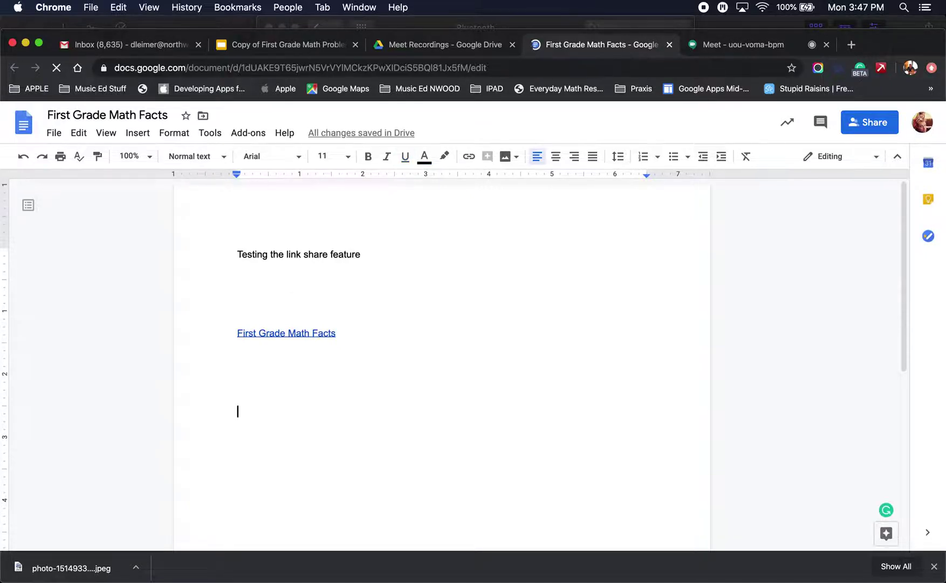
text(Liamd)
key(BackSpace)
key(BackSpace)
key(BackSpace)
text(eimer Test Video)
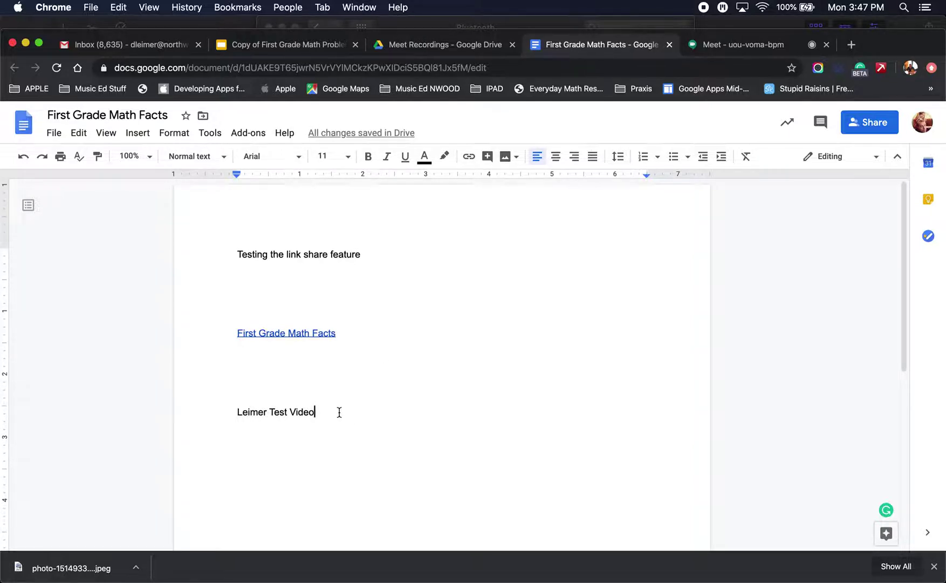
Turn the 'Leimer Test Video' text into a link to the shared recording's Drive URL.
drag(340, 413, 261, 417)
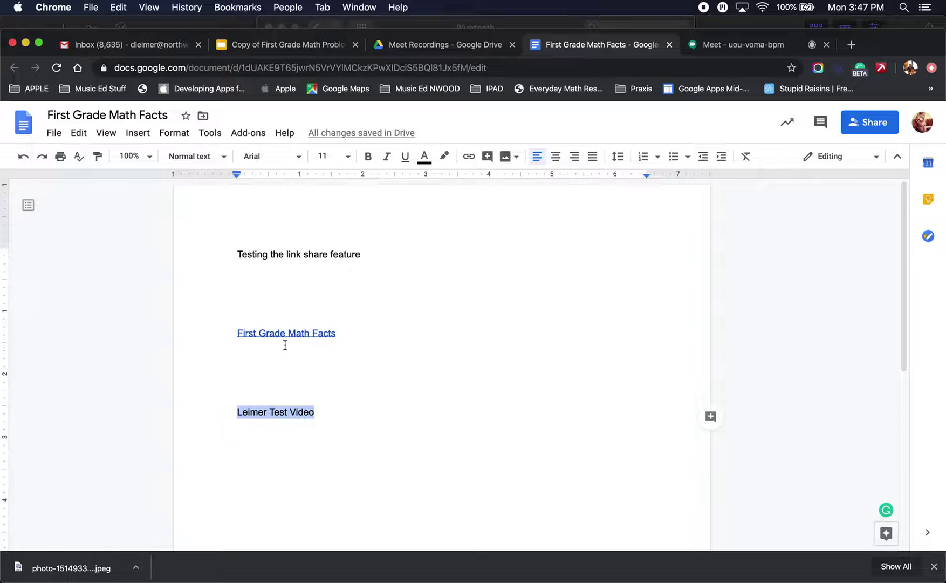
click(469, 157)
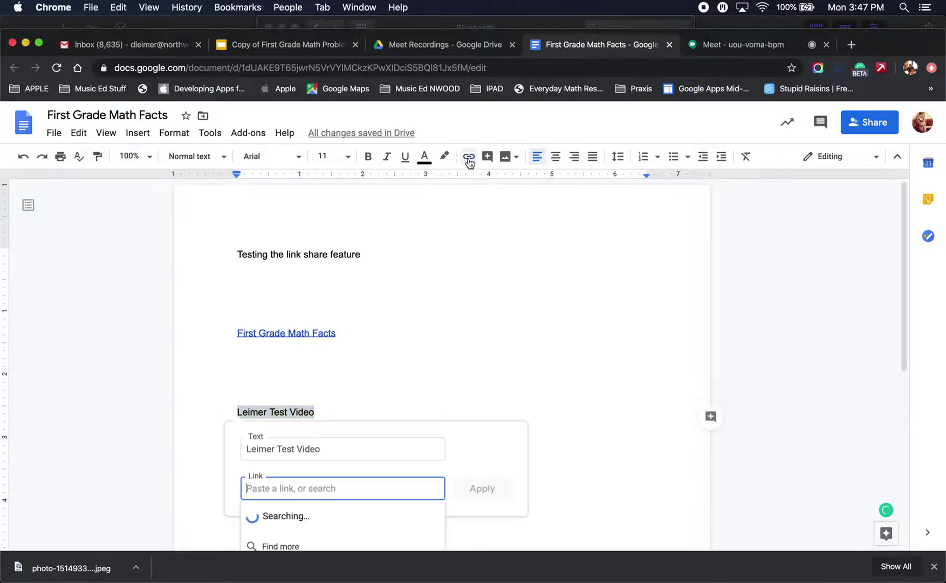
right_click(305, 489)
click(335, 455)
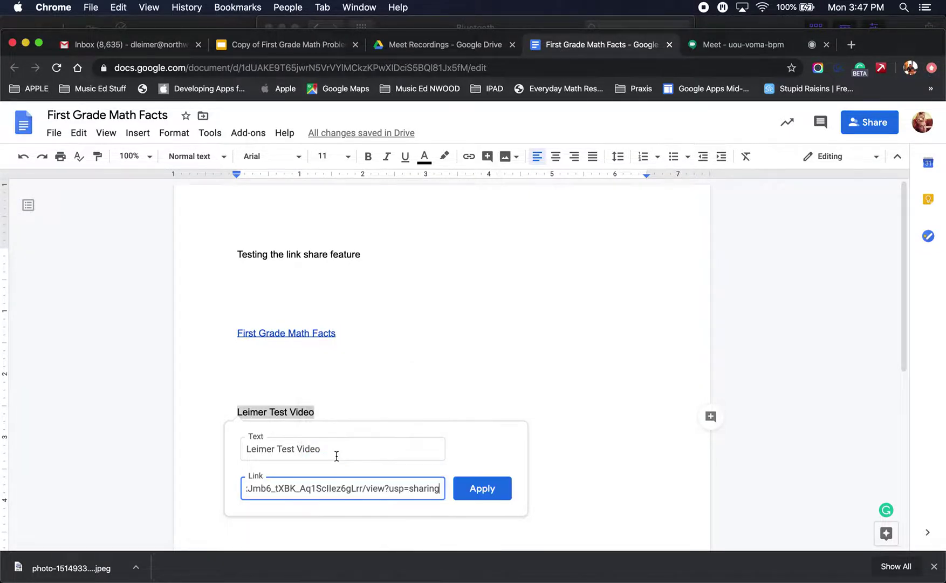
click(481, 487)
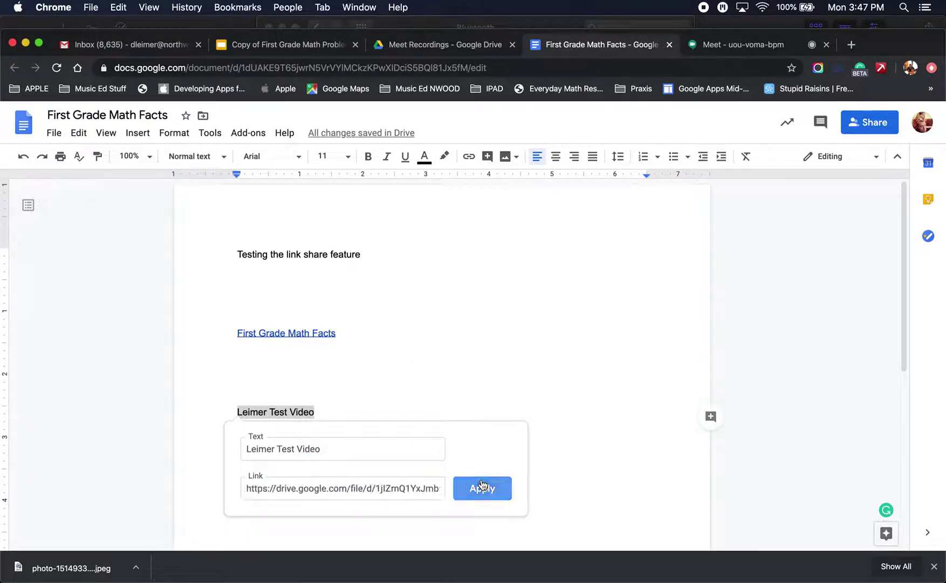
click(556, 339)
scroll(556, 339, down, 3)
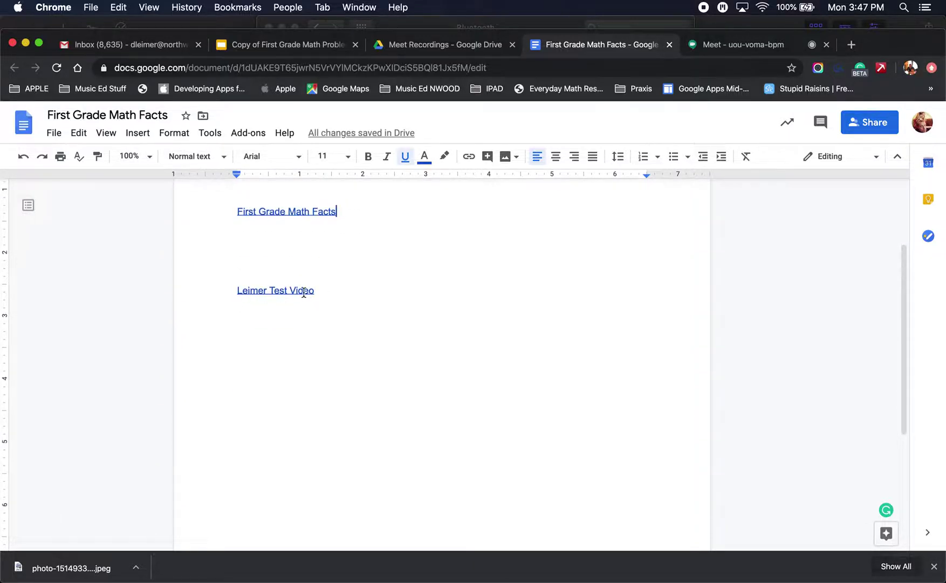
scroll(384, 319, up, 3)
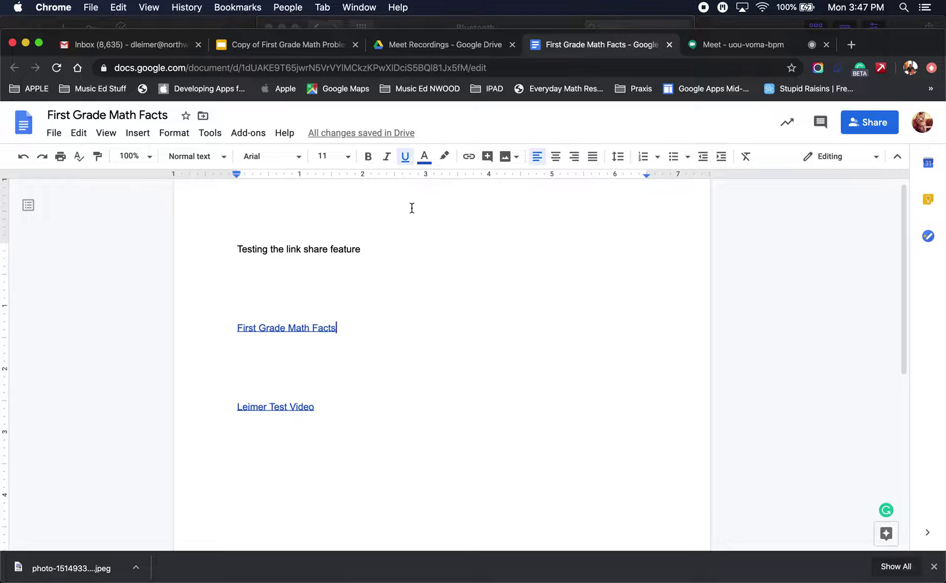